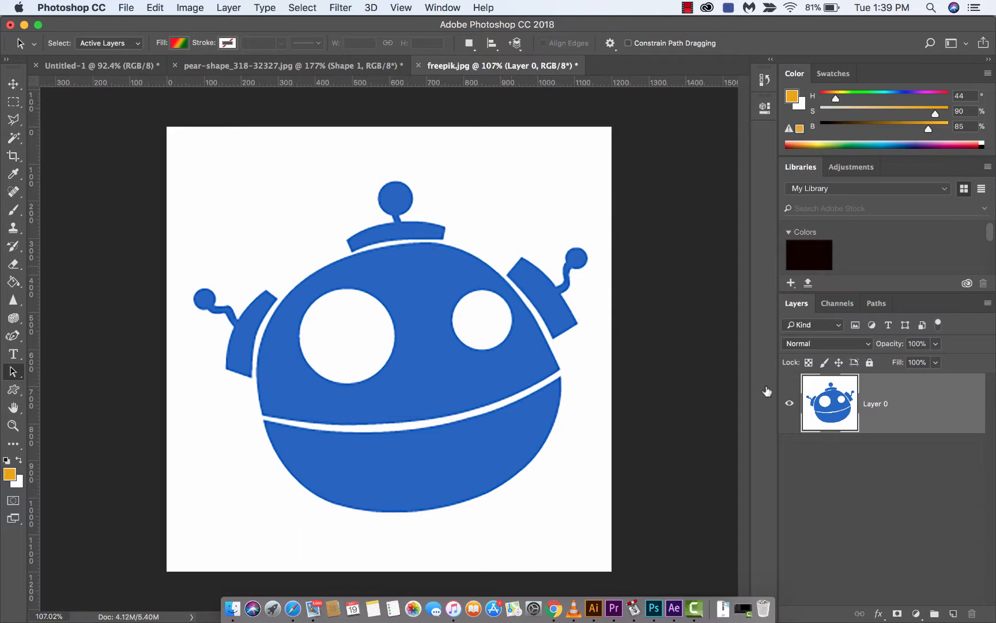
Step: Start a Curvature Pen path on the robot's upper head, tracing from the top edge down its left side
{"action": "left_click", "coordinate": [878, 471]}
{"action": "left_click", "coordinate": [842, 412]}
{"action": "left_click", "coordinate": [13, 336]}
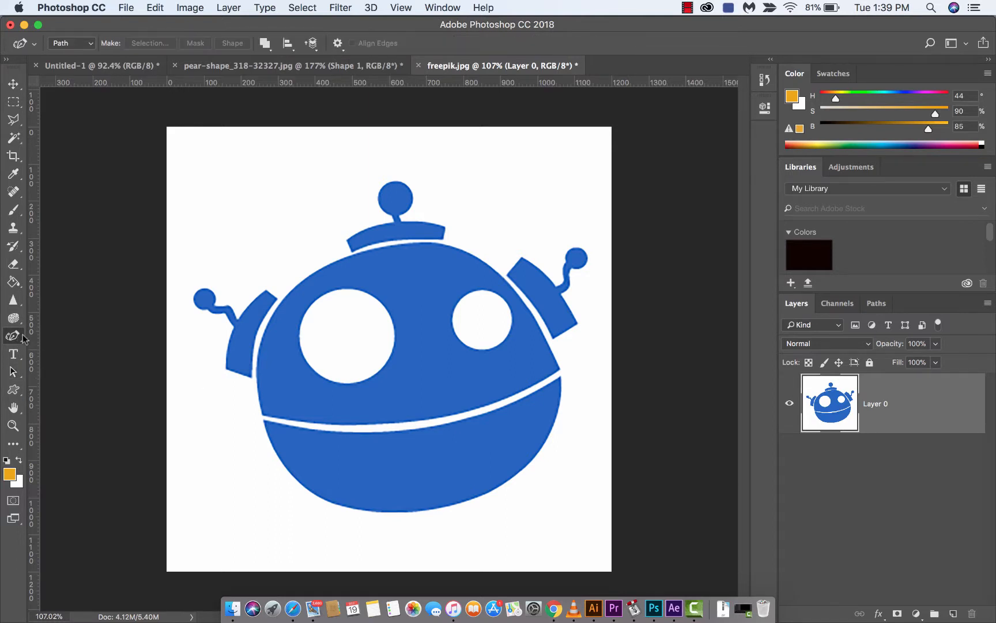
{"action": "left_click", "coordinate": [13, 336]}
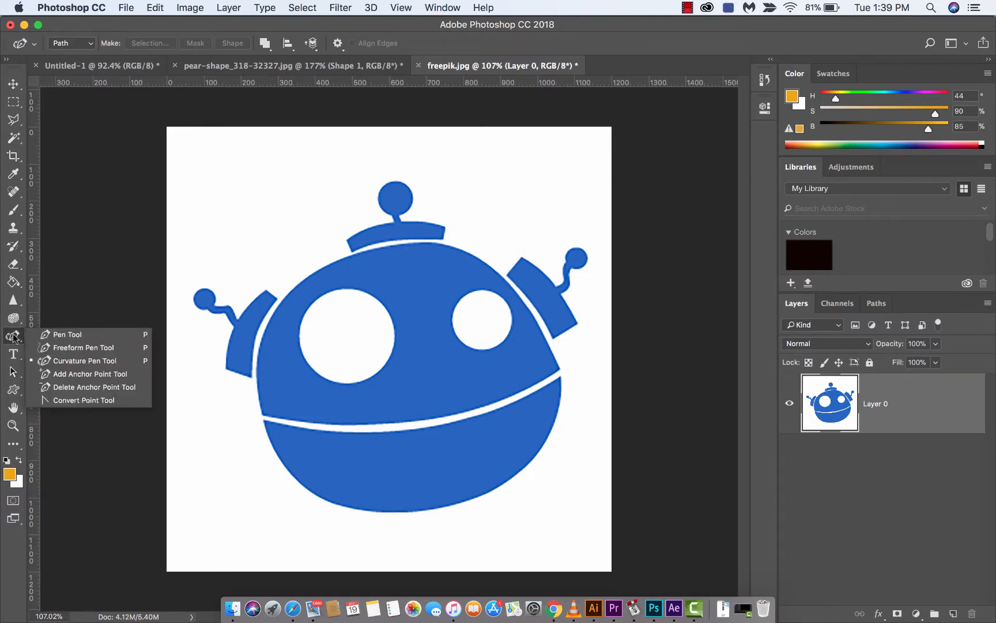
{"action": "left_click", "coordinate": [65, 361]}
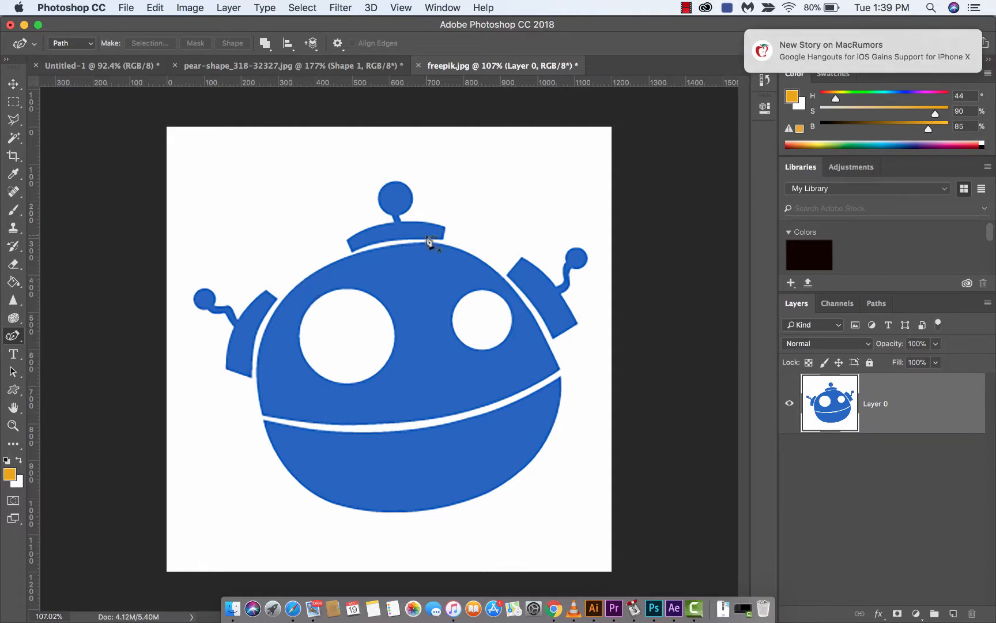
{"action": "left_click", "coordinate": [404, 246]}
{"action": "left_click", "coordinate": [310, 277]}
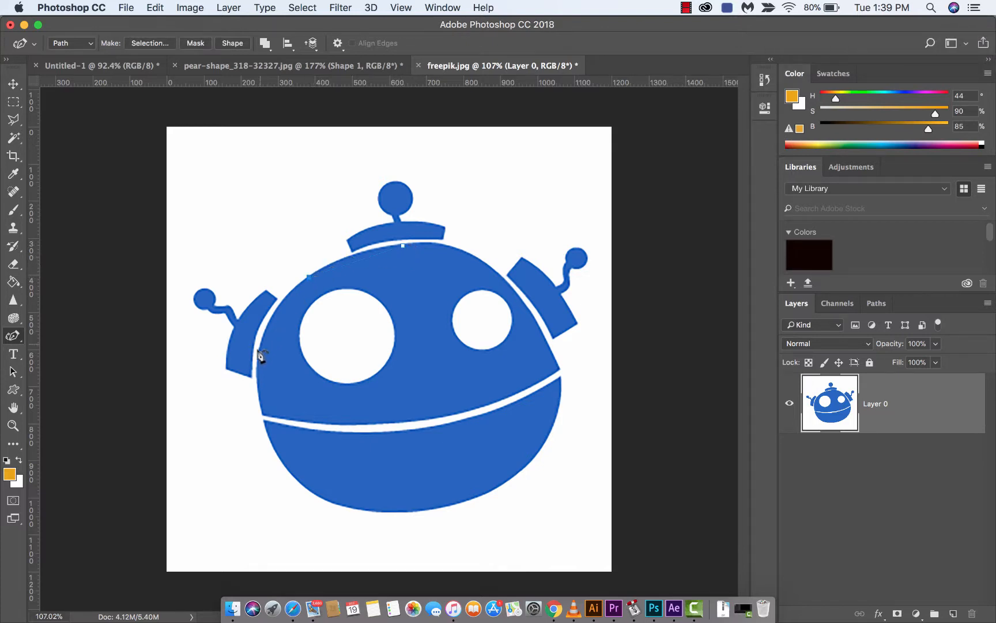
{"action": "left_click", "coordinate": [257, 365]}
{"action": "scroll", "coordinate": [282, 323], "scroll_direction": "up", "scroll_amount": 3}
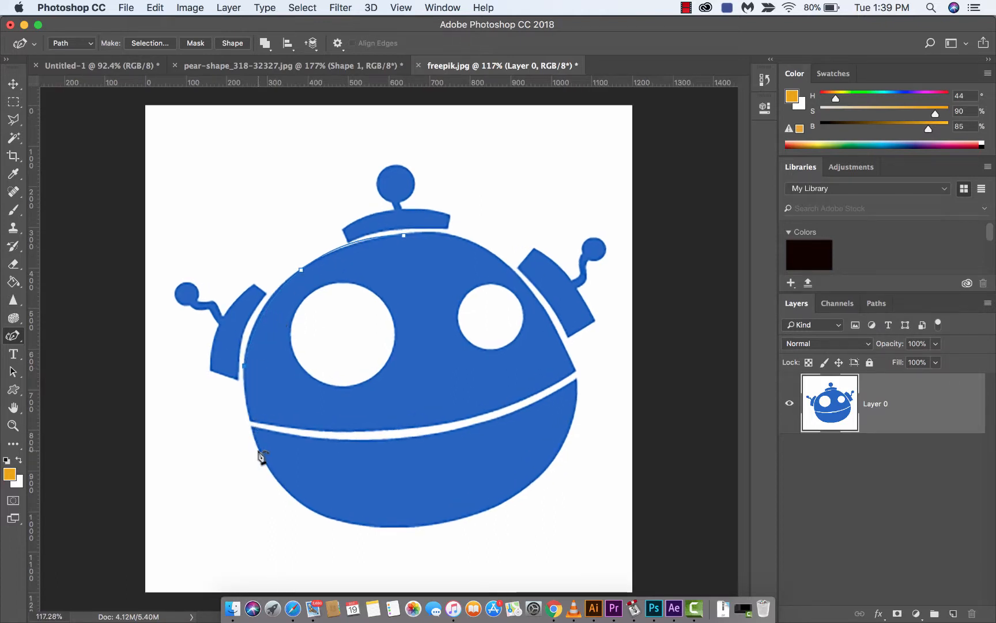
Step: Continue the path from the head's lower-left corner along the upper edge of the mouth line to the right corner
{"action": "left_click", "coordinate": [249, 420]}
{"action": "left_click", "coordinate": [336, 430]}
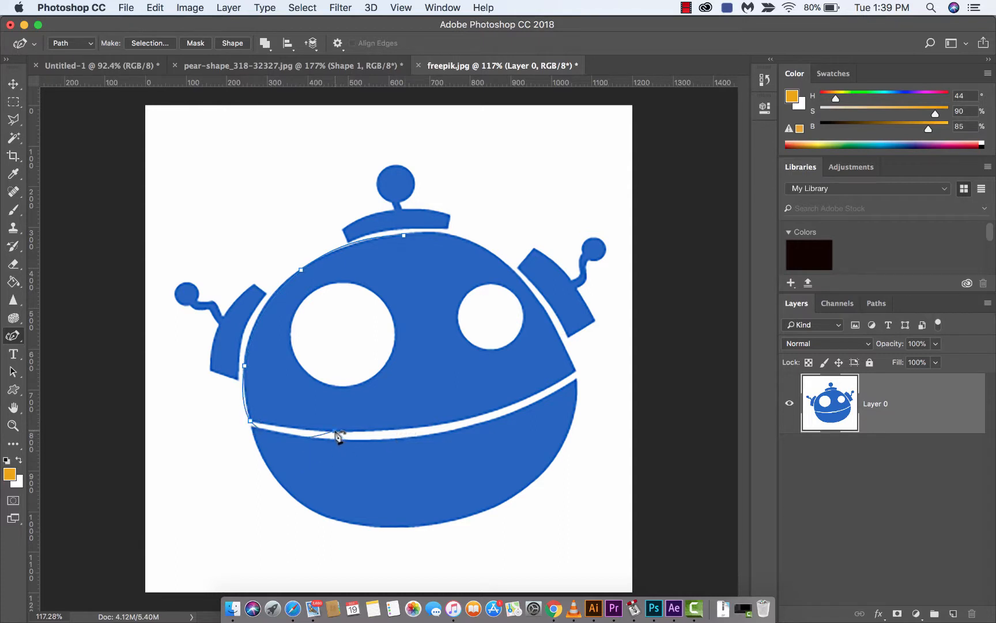
{"action": "left_click", "coordinate": [457, 421]}
{"action": "left_click", "coordinate": [540, 392]}
{"action": "left_click", "coordinate": [575, 370]}
Step: Trace up the head's right side and close the path at its starting anchor
{"action": "left_click", "coordinate": [547, 313]}
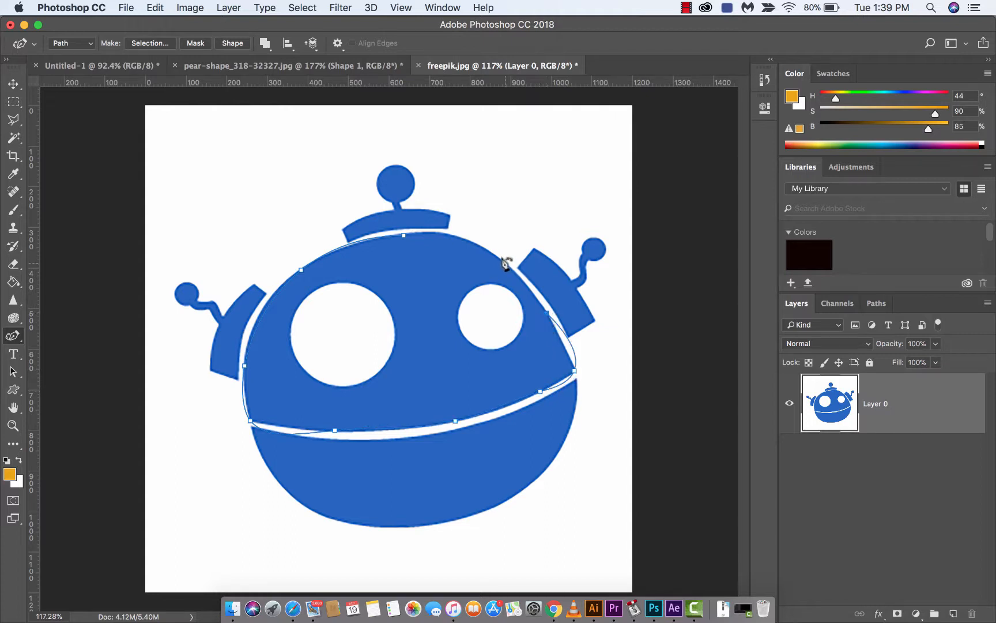
{"action": "left_click", "coordinate": [489, 250]}
{"action": "left_click", "coordinate": [403, 235]}
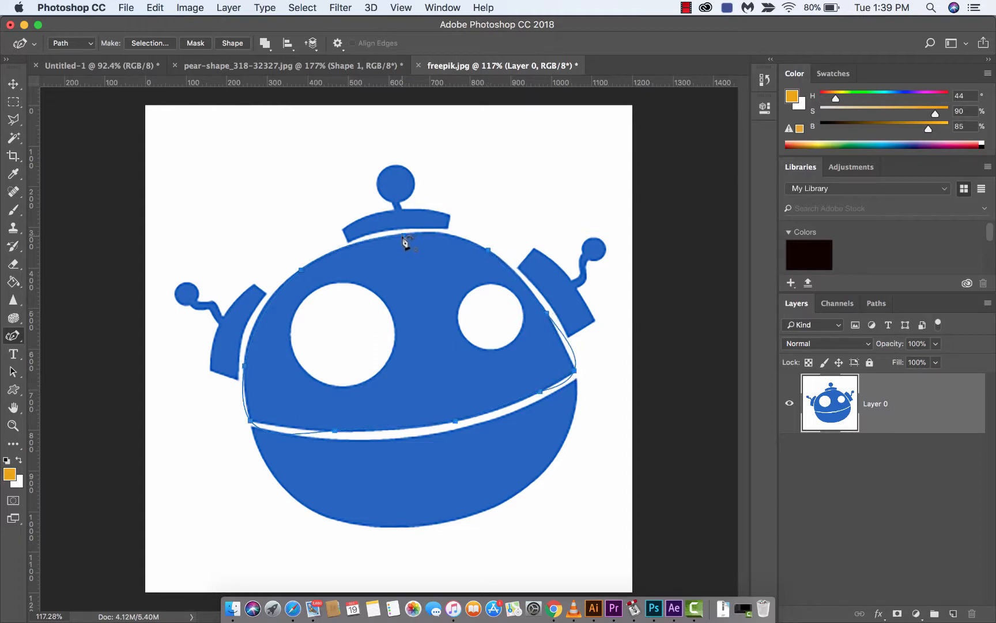
Step: Reposition the path's top and upper-left anchor points to follow the head's outline
{"action": "left_click", "coordinate": [569, 342]}
{"action": "scroll", "coordinate": [570, 342], "scroll_direction": "up", "scroll_amount": 3}
{"action": "scroll", "coordinate": [575, 346], "scroll_direction": "up", "scroll_amount": 4}
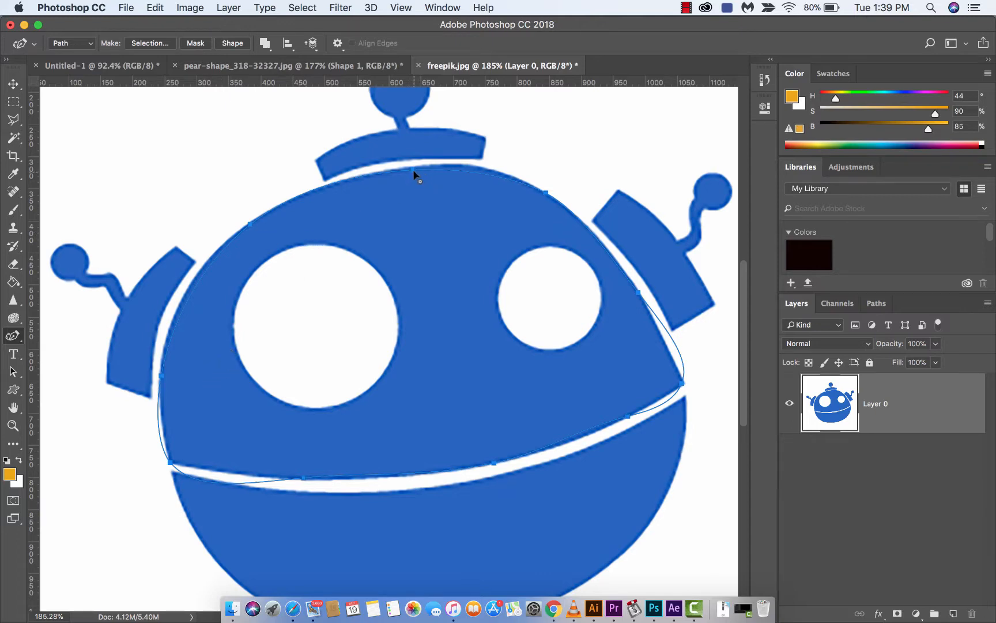
{"action": "scroll", "coordinate": [413, 172], "scroll_direction": "up", "scroll_amount": 2}
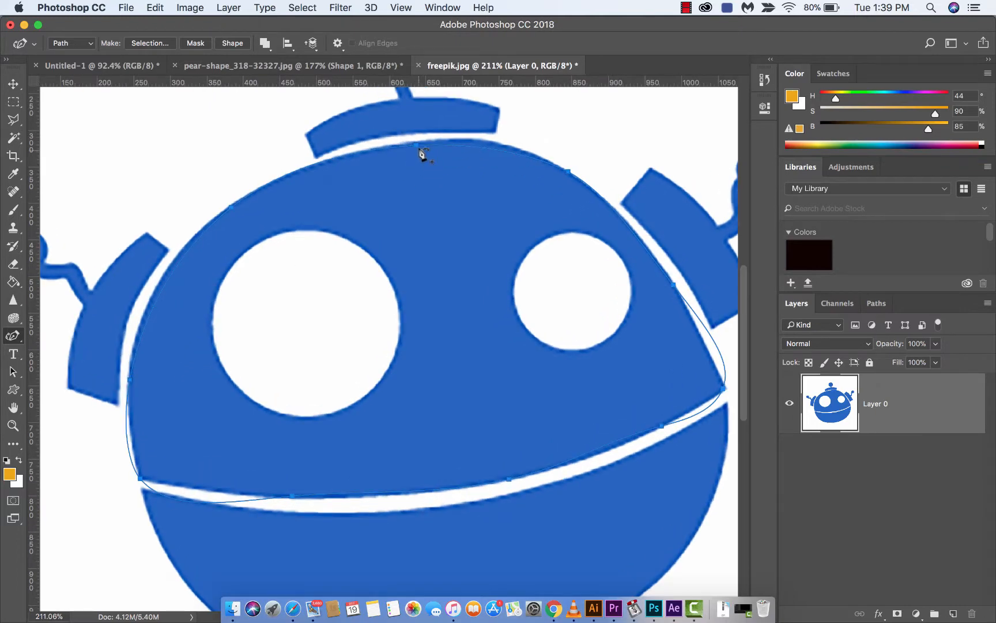
{"action": "left_click_drag", "start_coordinate": [417, 144], "coordinate": [417, 142]}
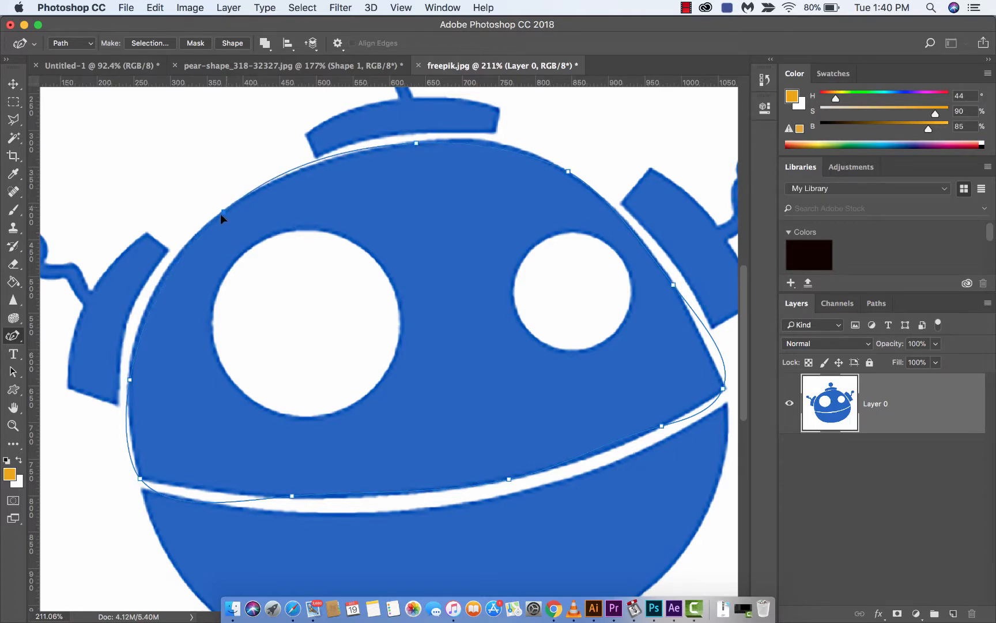
{"action": "left_click_drag", "start_coordinate": [214, 223], "coordinate": [267, 185]}
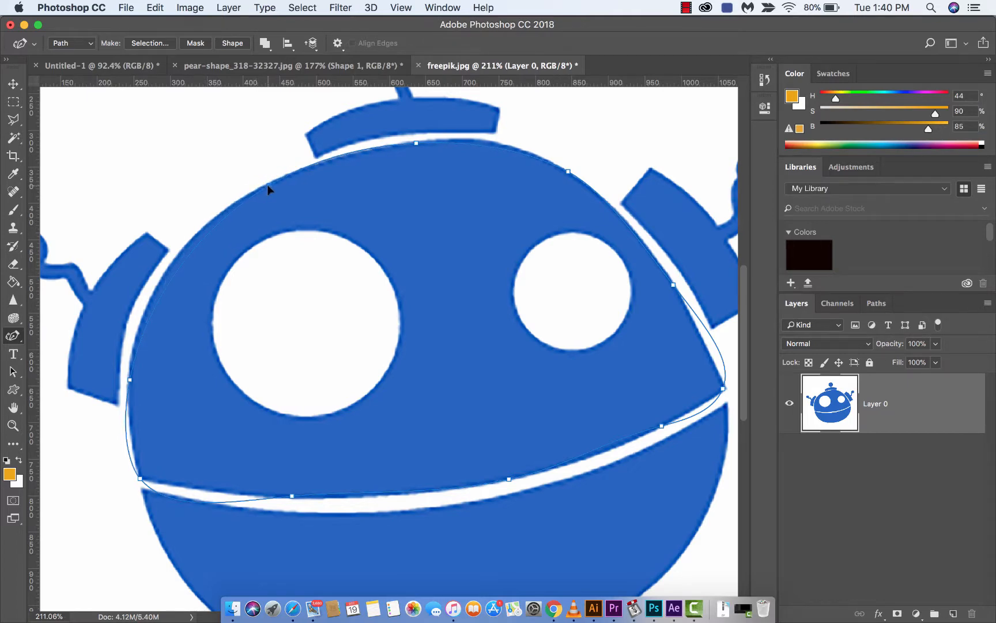
Step: Add three anchor points along the head's upper-left edge and fit them to the outline
{"action": "left_click", "coordinate": [200, 231]}
{"action": "left_click", "coordinate": [169, 269]}
{"action": "left_click_drag", "start_coordinate": [169, 268], "coordinate": [165, 268]}
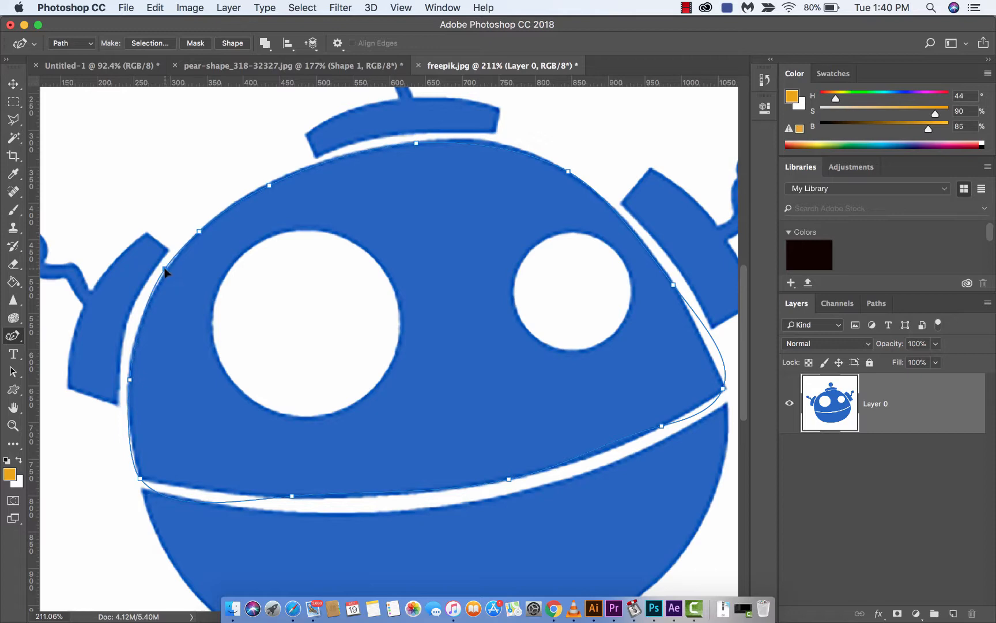
{"action": "left_click", "coordinate": [142, 316]}
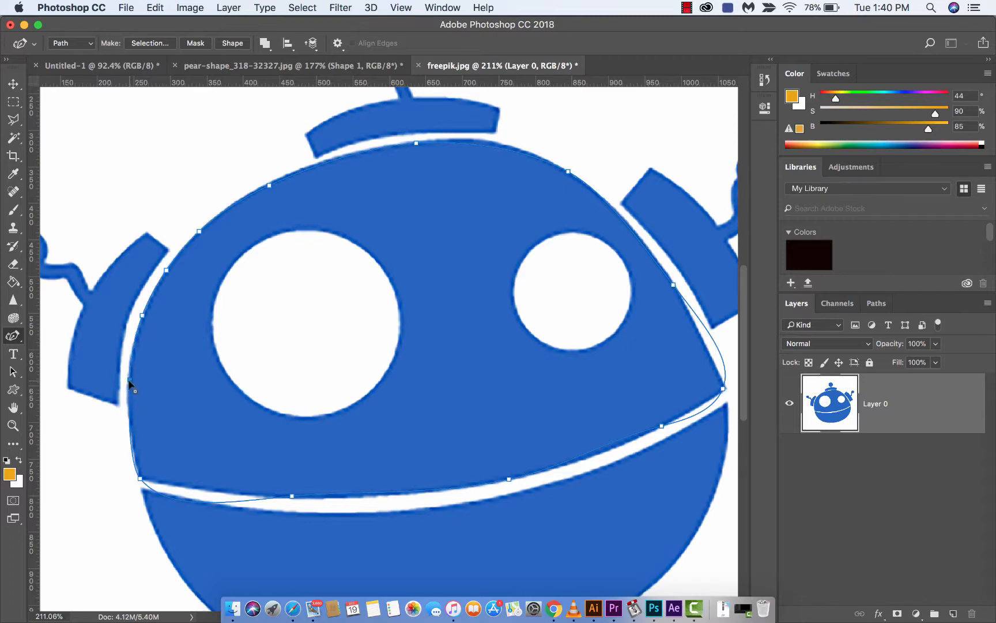
Step: Convert the anchor at the head's lower-left corner into a corner point
{"action": "left_click", "coordinate": [140, 478], "text": "alt"}
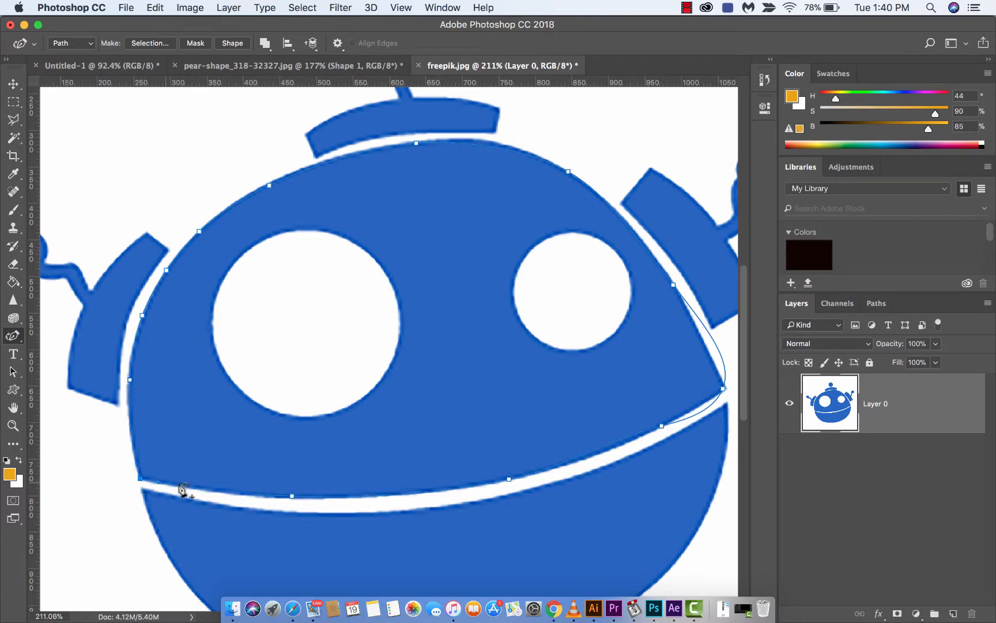
{"action": "double_click", "coordinate": [140, 478]}
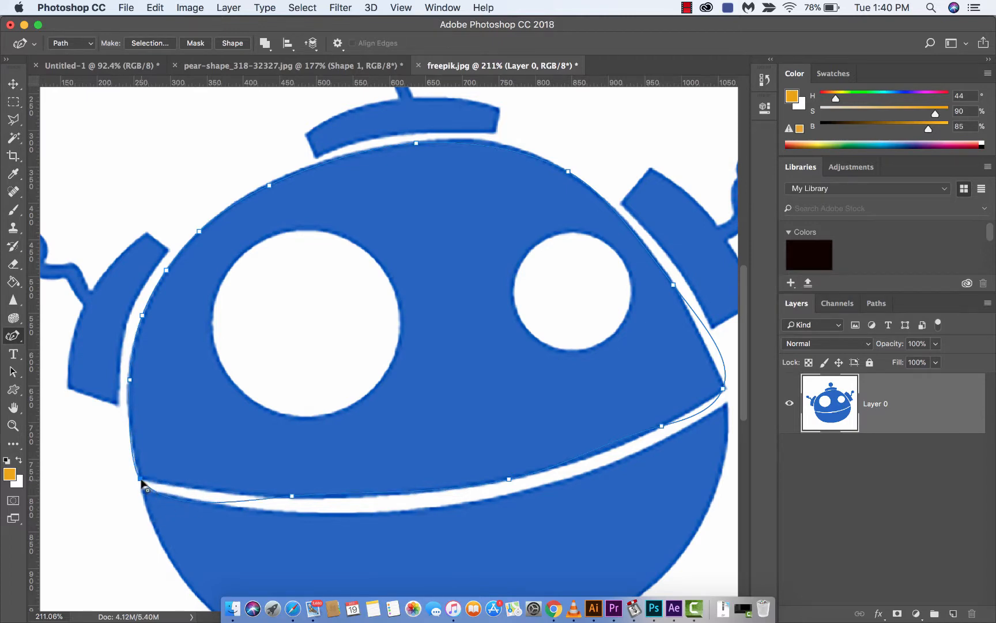
{"action": "double_click", "coordinate": [141, 479]}
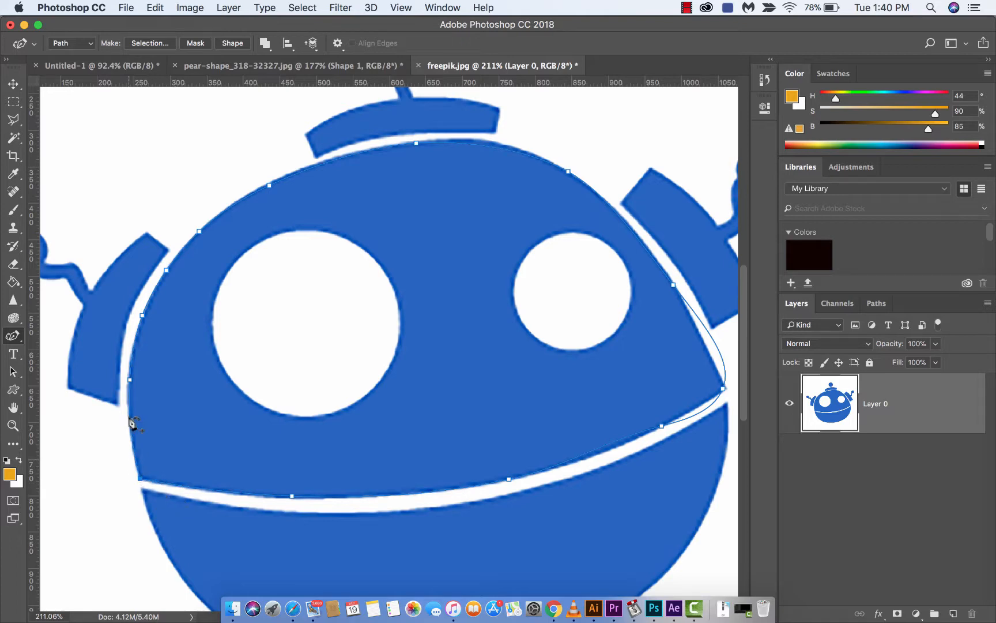
Step: Nudge the left-side anchor and the first mouth-line anchor onto the edges of the blue head
{"action": "scroll", "coordinate": [133, 391], "scroll_direction": "up", "scroll_amount": 2}
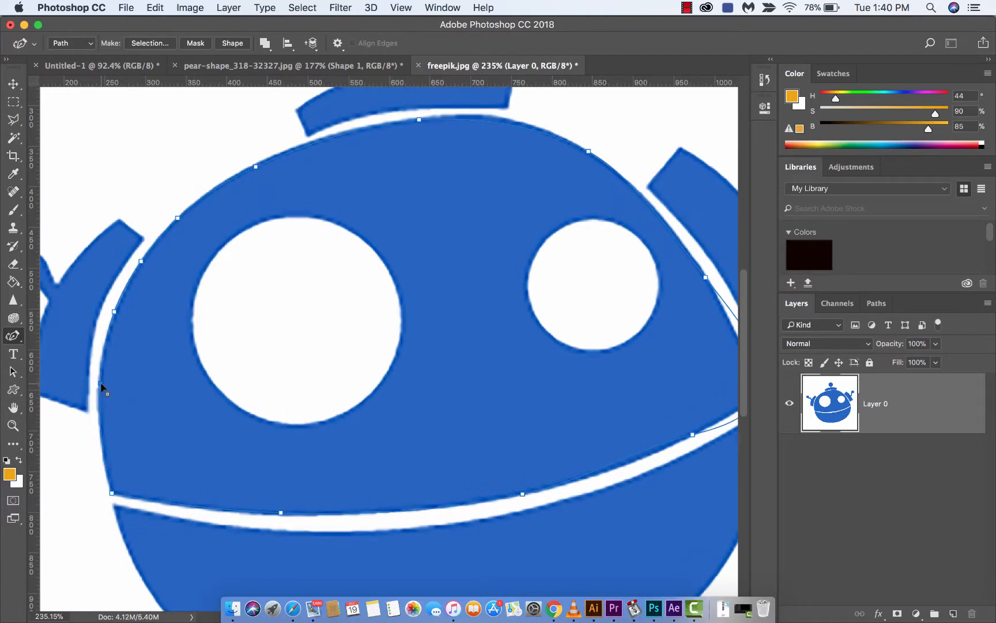
{"action": "left_click_drag", "start_coordinate": [98, 383], "coordinate": [98, 384]}
{"action": "scroll", "coordinate": [312, 494], "scroll_direction": "down", "scroll_amount": 3}
{"action": "scroll", "coordinate": [312, 493], "scroll_direction": "right", "scroll_amount": 4}
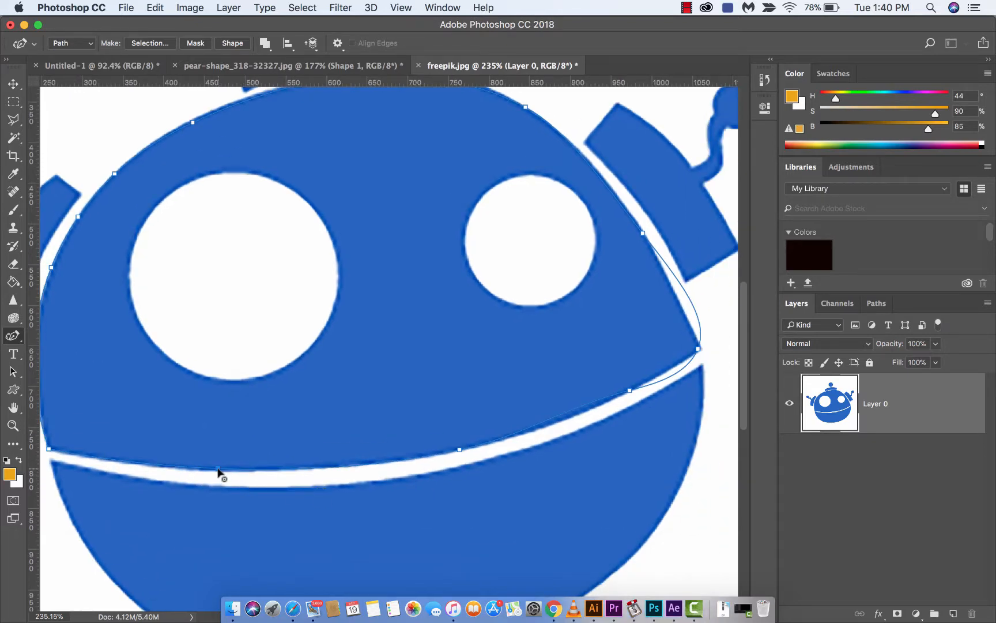
{"action": "left_click_drag", "start_coordinate": [217, 469], "coordinate": [218, 470]}
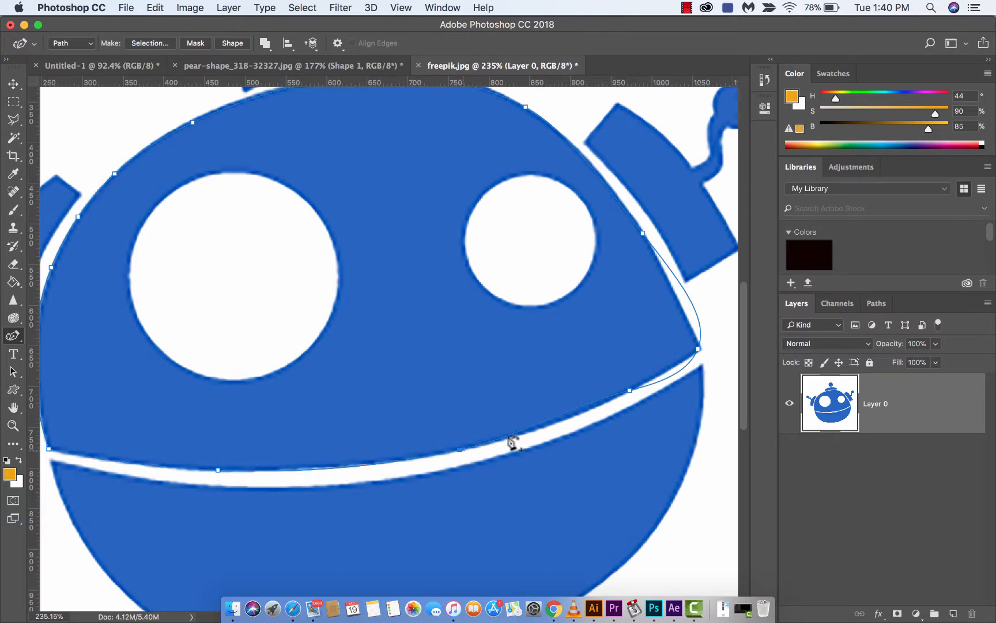
Step: Convert the anchor at the head's right tip into a corner point and align it with the tip
{"action": "scroll", "coordinate": [601, 403], "scroll_direction": "right", "scroll_amount": 5}
{"action": "left_click_drag", "start_coordinate": [519, 401], "coordinate": [519, 401]}
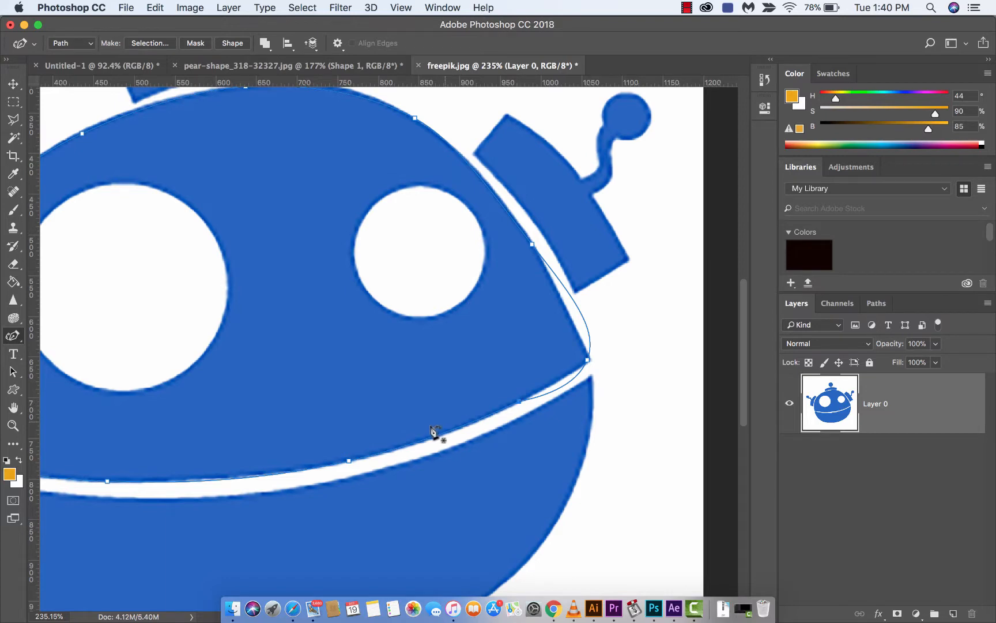
{"action": "left_click", "coordinate": [588, 362]}
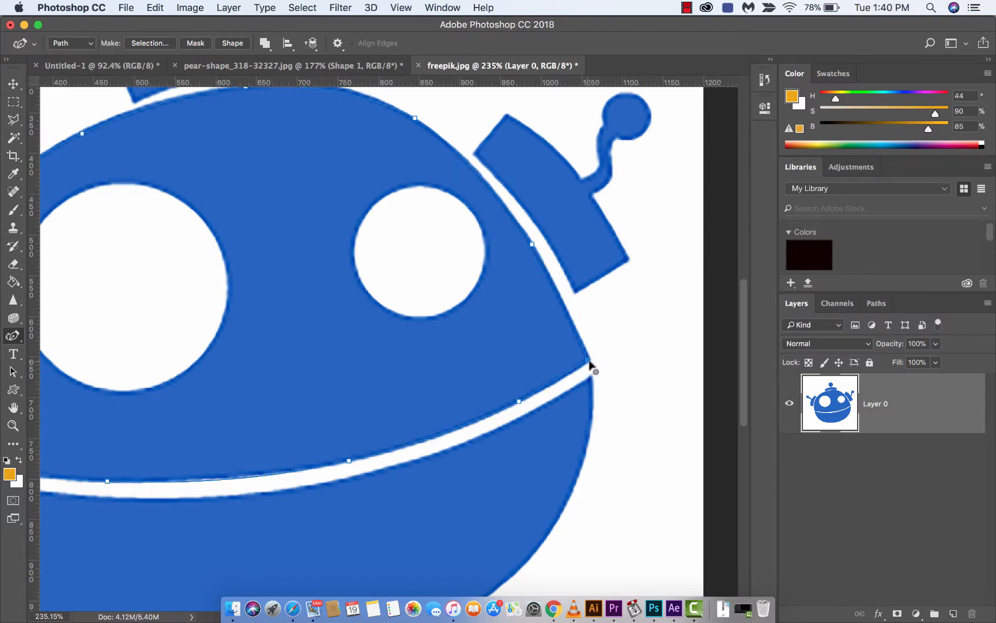
{"action": "left_click_drag", "start_coordinate": [589, 361], "coordinate": [592, 360]}
Step: Move the anchor on the head's right side slightly up along the edge beside the ear
{"action": "scroll", "coordinate": [556, 278], "scroll_direction": "up", "scroll_amount": 3}
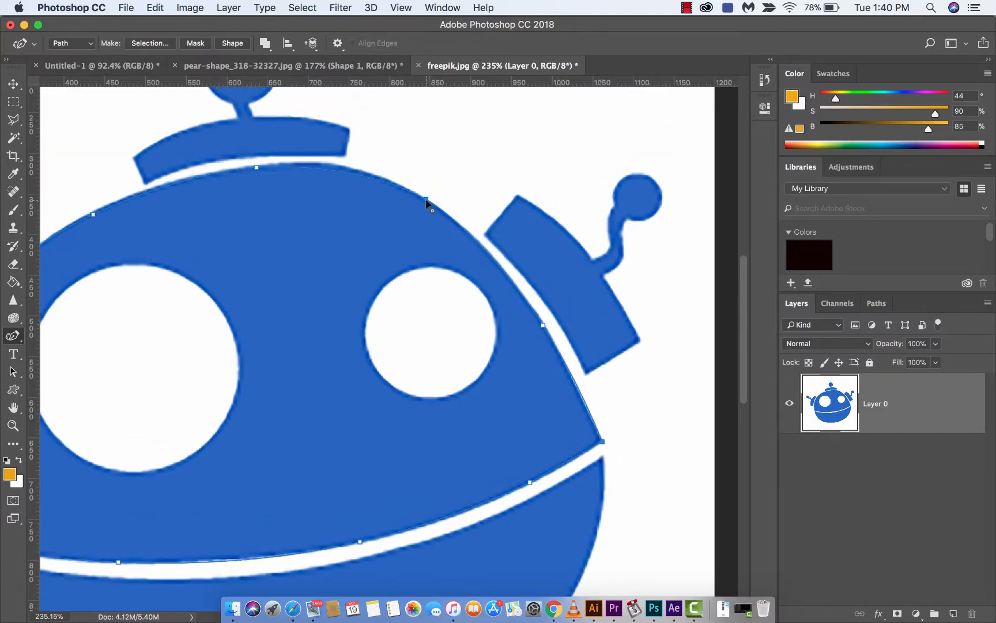
{"action": "scroll", "coordinate": [551, 330], "scroll_direction": "up", "scroll_amount": 3}
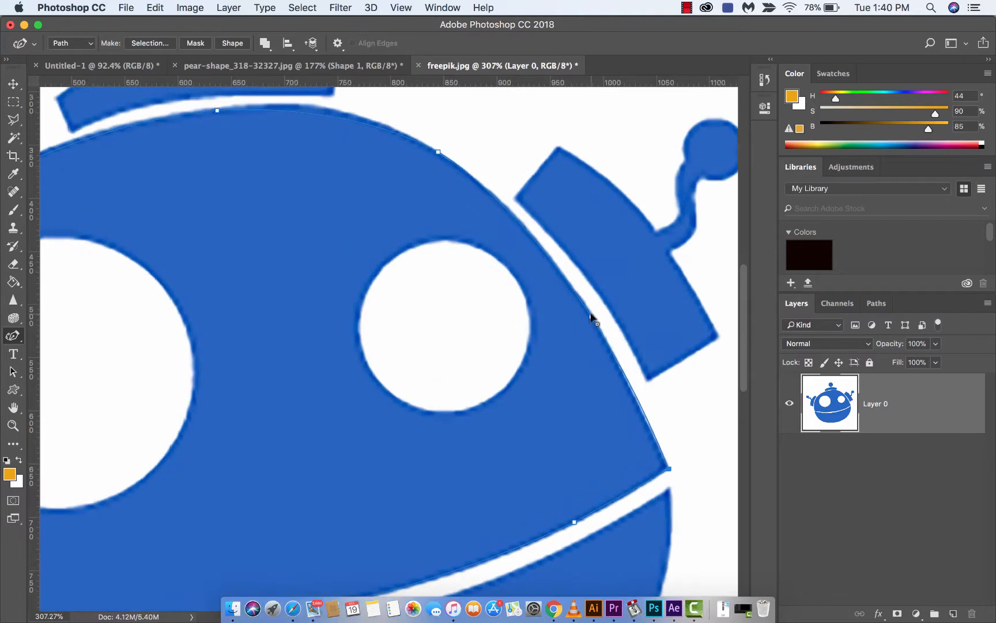
{"action": "left_click_drag", "start_coordinate": [593, 315], "coordinate": [585, 308]}
{"action": "scroll", "coordinate": [584, 308], "scroll_direction": "left", "scroll_amount": 3}
{"action": "scroll", "coordinate": [584, 308], "scroll_direction": "up", "scroll_amount": 1}
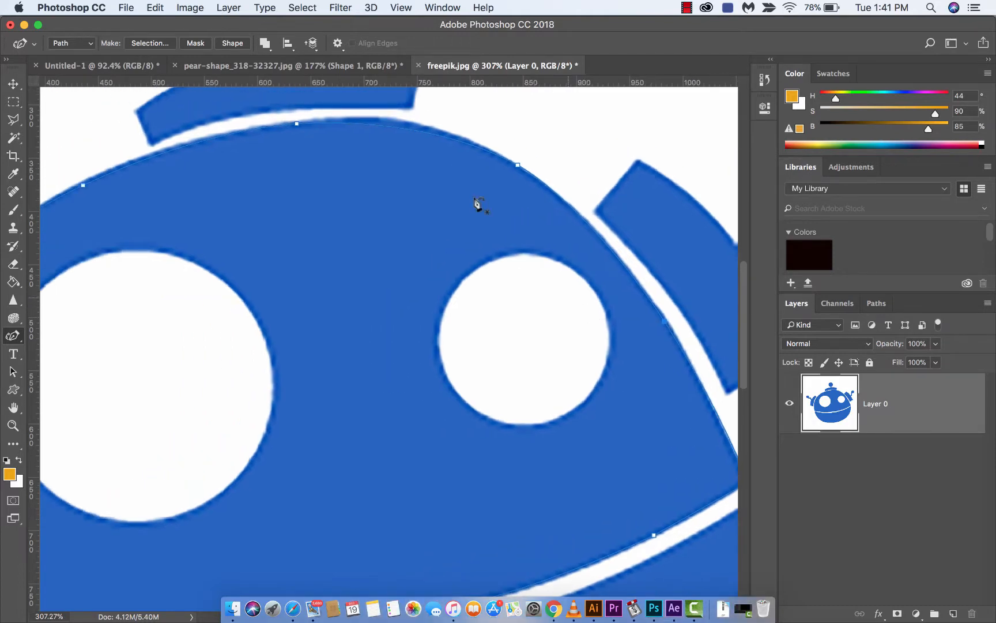
Step: Add two anchor points along the head's top edge, one on each side of the top anchor
{"action": "left_click_drag", "start_coordinate": [402, 130], "coordinate": [402, 121]}
{"action": "left_click", "coordinate": [177, 144]}
{"action": "scroll", "coordinate": [172, 163], "scroll_direction": "left", "scroll_amount": 3}
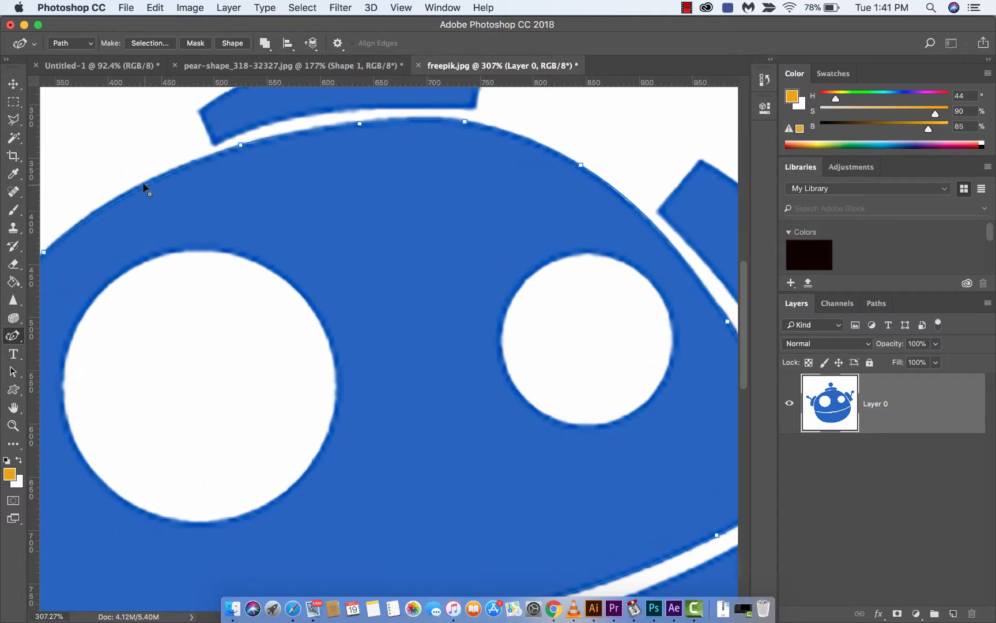
Step: Turn the closed head path into a filled shape layer
{"action": "scroll", "coordinate": [279, 251], "scroll_direction": "down", "scroll_amount": 3}
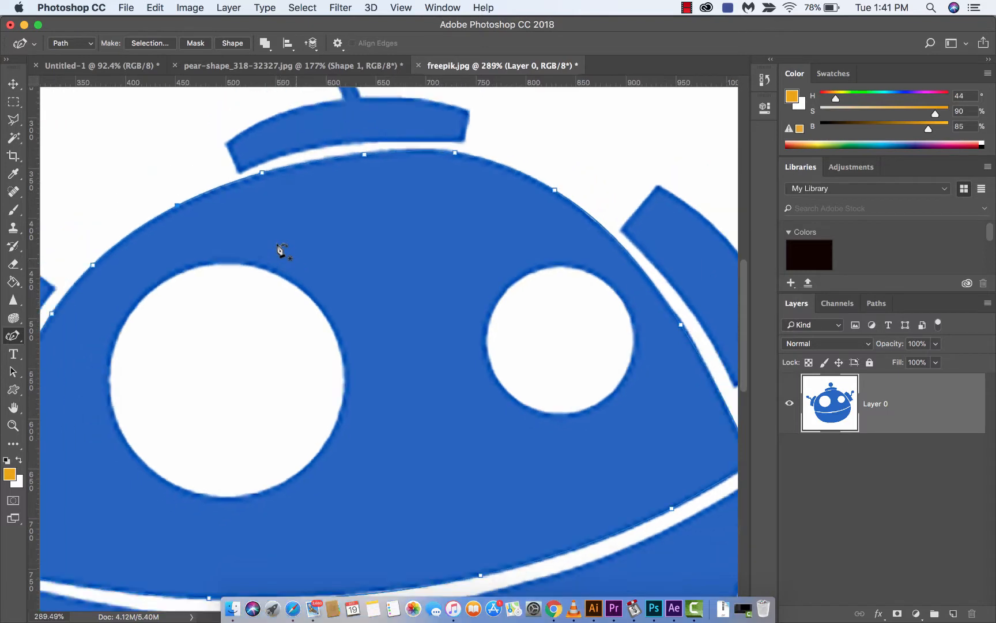
{"action": "scroll", "coordinate": [282, 261], "scroll_direction": "down", "scroll_amount": 1}
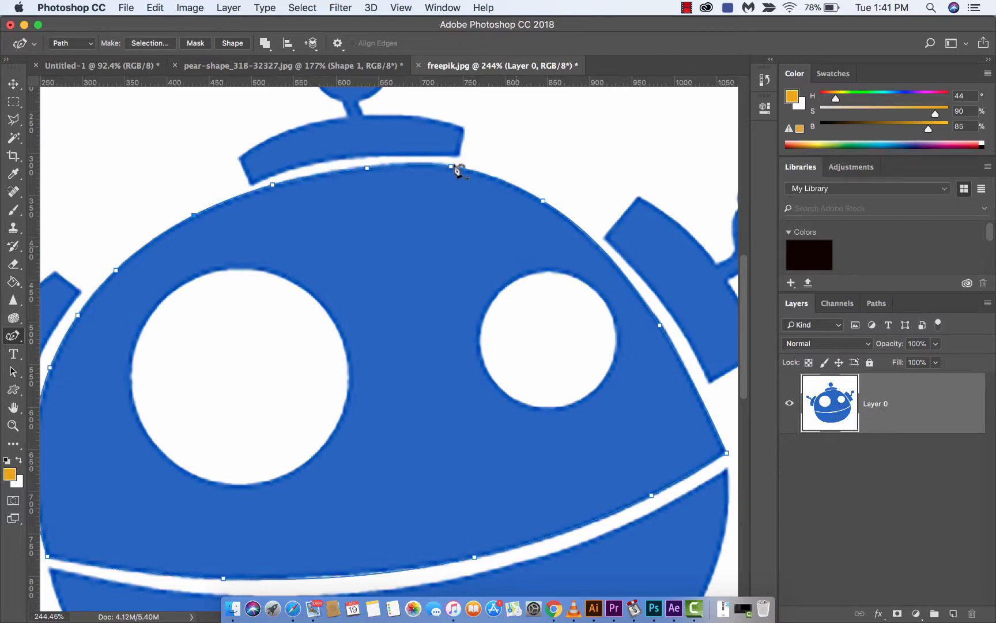
{"action": "left_click", "coordinate": [233, 43]}
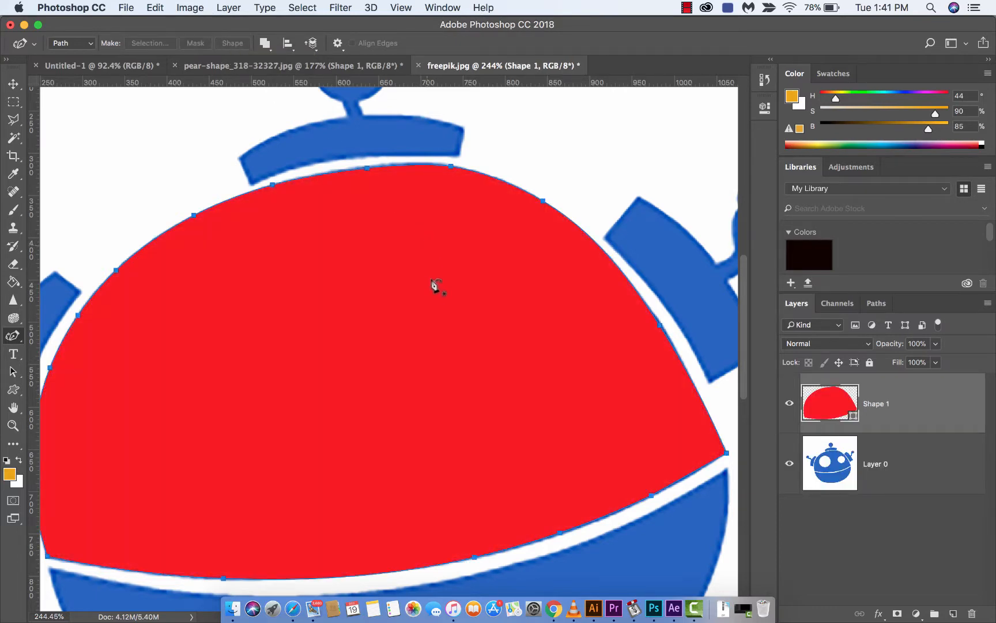
Step: Fine-tune the red head shape's anchors at the top and right side to smooth its outline
{"action": "scroll", "coordinate": [376, 275], "scroll_direction": "down", "scroll_amount": 5}
{"action": "scroll", "coordinate": [376, 275], "scroll_direction": "left", "scroll_amount": 4}
{"action": "scroll", "coordinate": [376, 276], "scroll_direction": "right", "scroll_amount": 5}
{"action": "scroll", "coordinate": [376, 275], "scroll_direction": "up", "scroll_amount": 2}
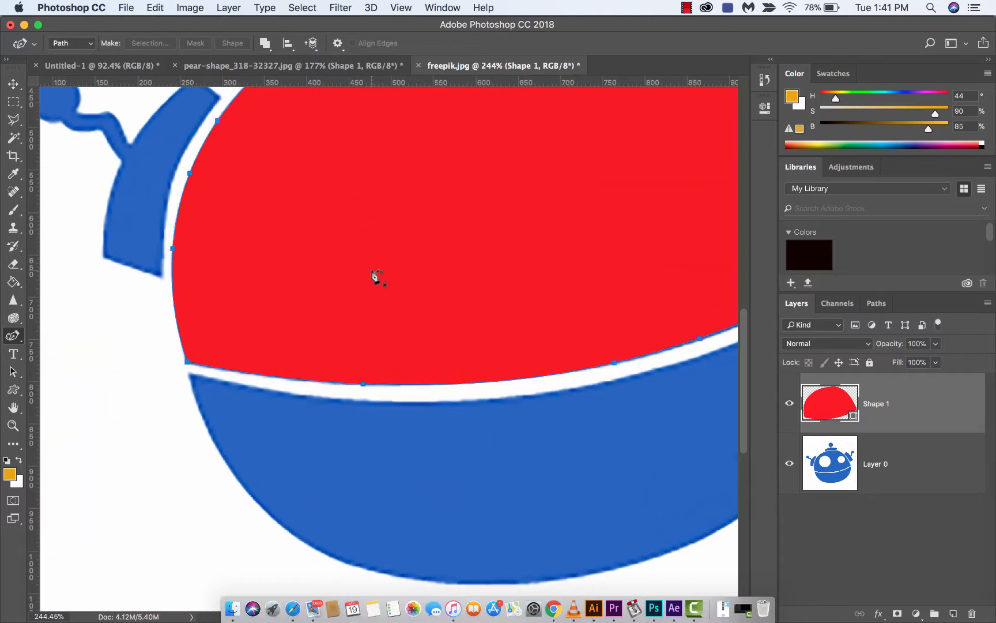
{"action": "scroll", "coordinate": [513, 279], "scroll_direction": "up", "scroll_amount": 3}
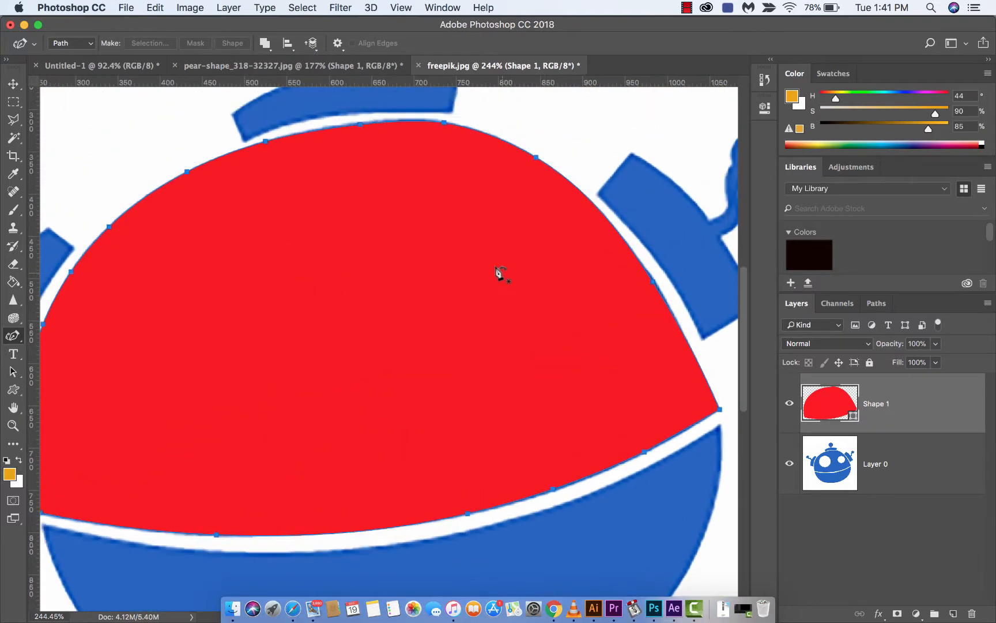
{"action": "left_click", "coordinate": [358, 122]}
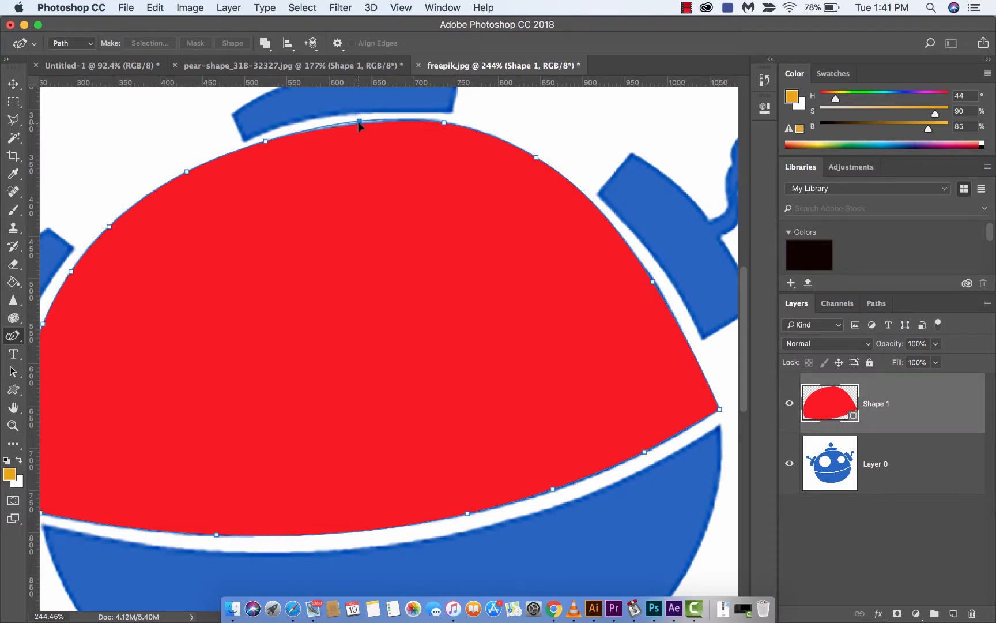
{"action": "left_click", "coordinate": [443, 122]}
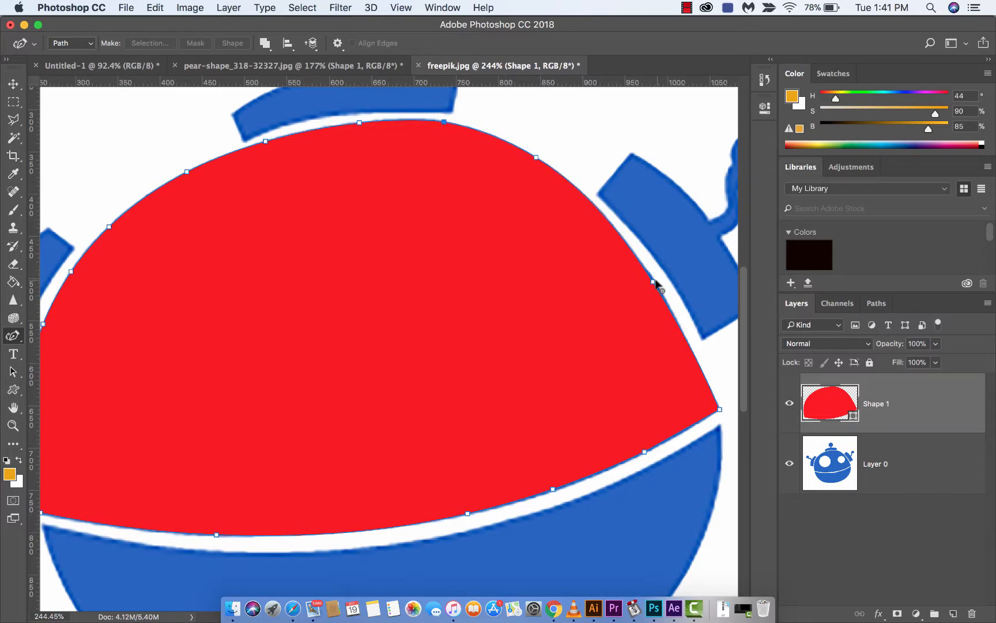
{"action": "left_click_drag", "start_coordinate": [653, 281], "coordinate": [657, 284]}
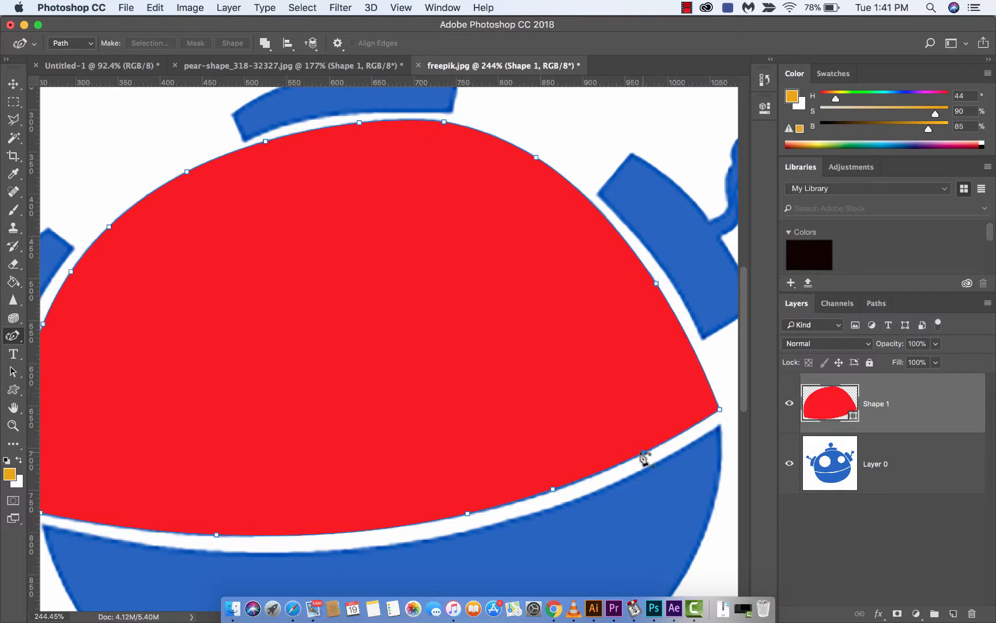
{"action": "left_click", "coordinate": [552, 489]}
Step: Deselect the head shape's path and select Layer 0 with the original robot image
{"action": "left_click", "coordinate": [848, 501]}
{"action": "left_click", "coordinate": [830, 469]}
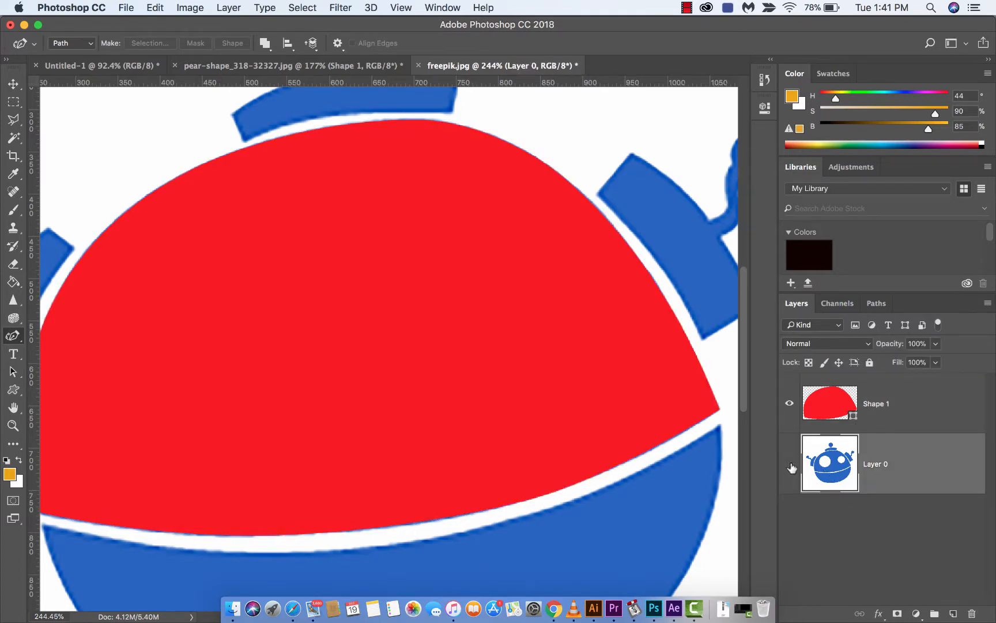
Step: Check the red head shape without the original image, ending with Layer 0 shown and Shape 1 hidden
{"action": "left_click", "coordinate": [792, 468]}
{"action": "scroll", "coordinate": [463, 349], "scroll_direction": "down", "scroll_amount": 5}
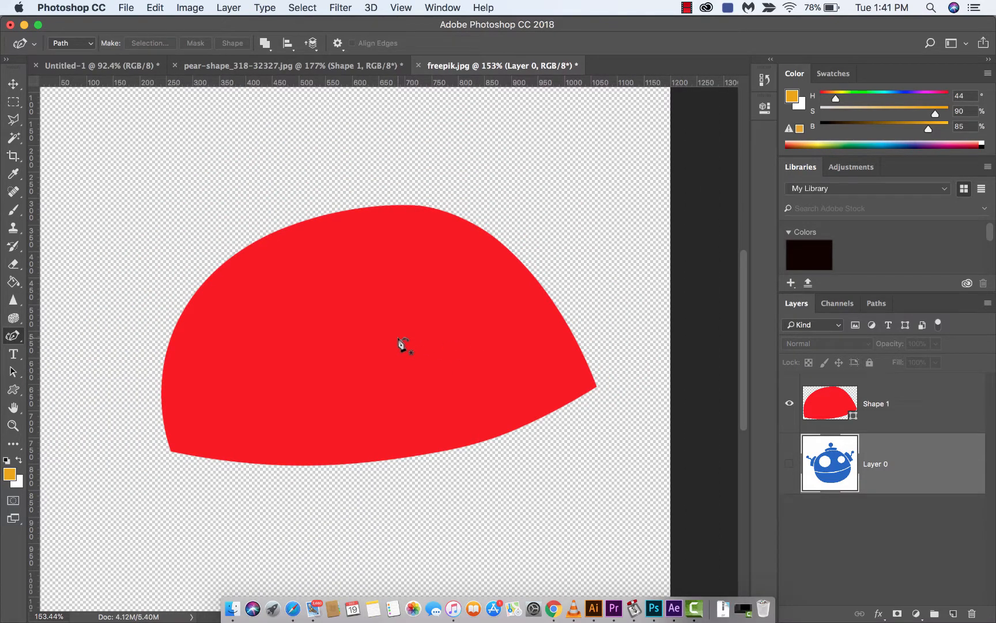
{"action": "left_click", "coordinate": [790, 463]}
{"action": "left_click", "coordinate": [789, 409]}
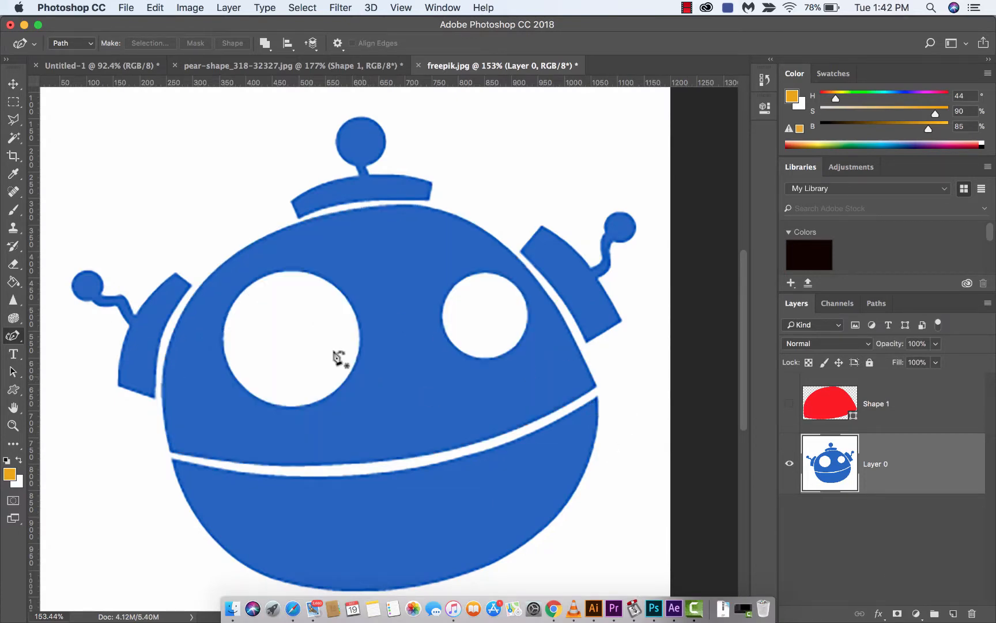
Step: Trace the robot's larger white eye as a closed circular path with five curvature anchor points along its edge
{"action": "left_click", "coordinate": [266, 276]}
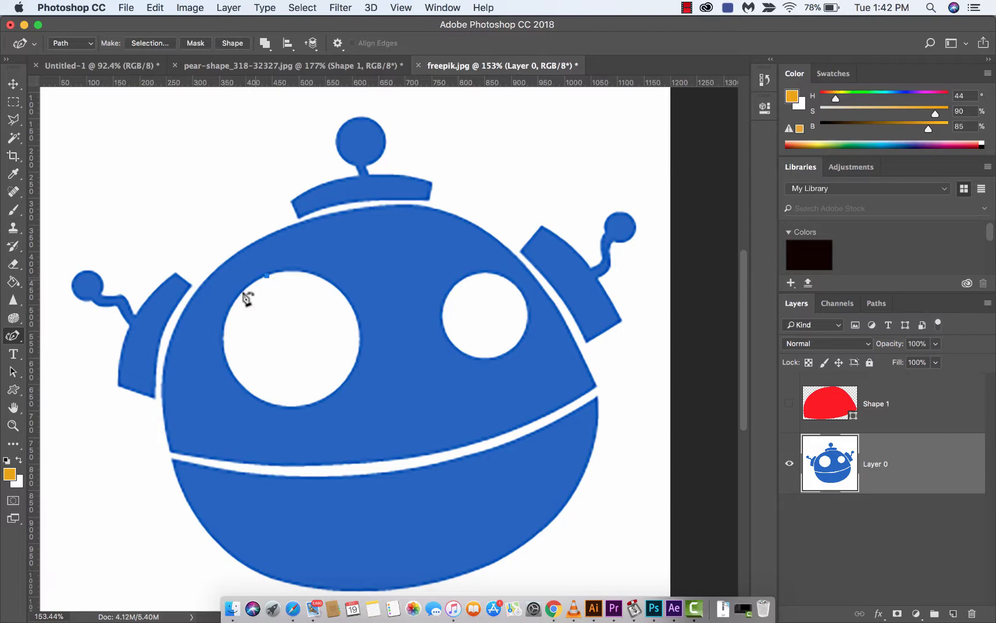
{"action": "left_click", "coordinate": [224, 348]}
{"action": "left_click_drag", "start_coordinate": [280, 404], "coordinate": [300, 403]}
{"action": "left_click", "coordinate": [361, 338]}
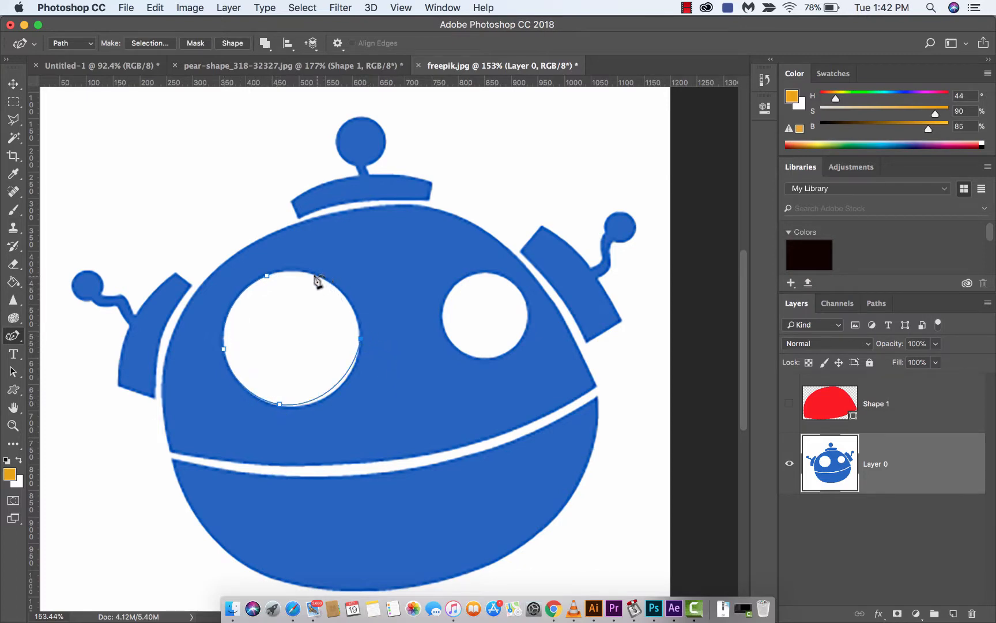
{"action": "left_click", "coordinate": [318, 274]}
{"action": "left_click", "coordinate": [268, 278]}
Step: Refine the eye path with an extra anchor on its lower-right edge and small anchor adjustments, and convert it into a filled shape layer
{"action": "scroll", "coordinate": [278, 289], "scroll_direction": "up", "scroll_amount": 5}
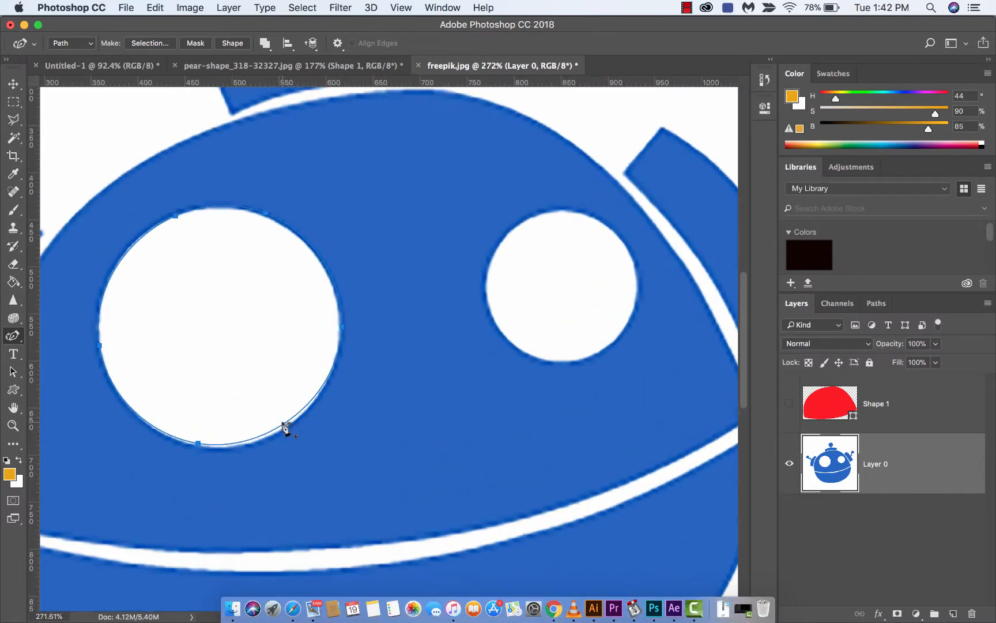
{"action": "left_click_drag", "start_coordinate": [283, 422], "coordinate": [285, 427]}
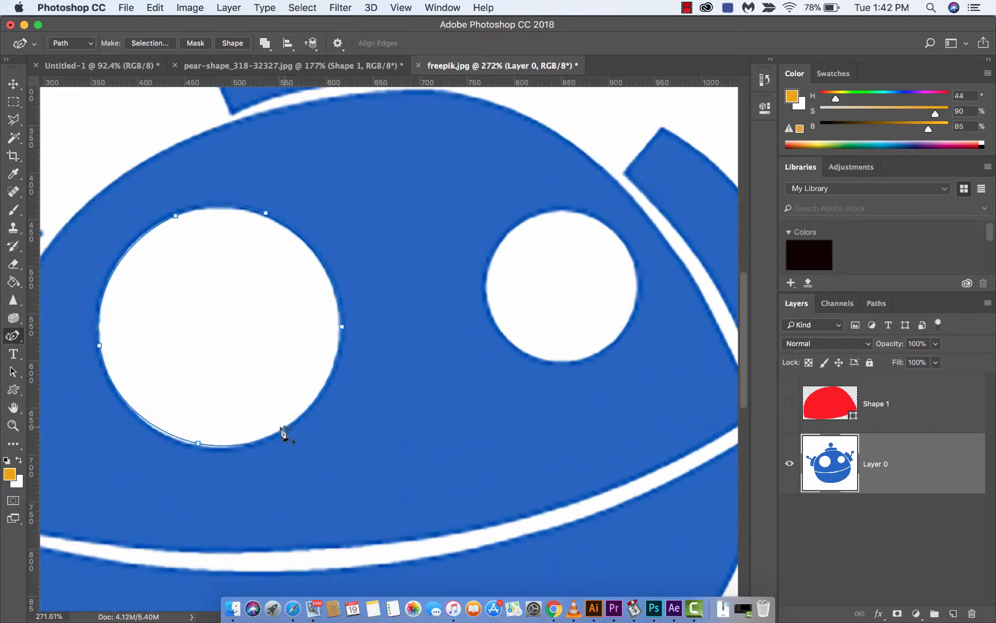
{"action": "left_click_drag", "start_coordinate": [197, 442], "coordinate": [193, 445]}
{"action": "left_click_drag", "start_coordinate": [176, 216], "coordinate": [171, 217]}
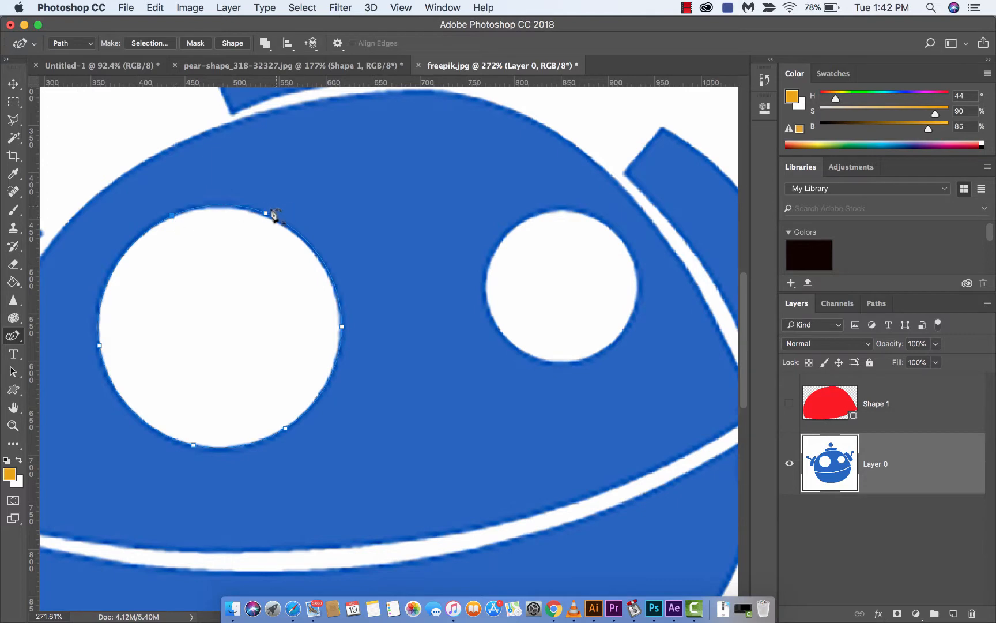
{"action": "left_click_drag", "start_coordinate": [266, 216], "coordinate": [266, 218]}
{"action": "left_click", "coordinate": [233, 43]}
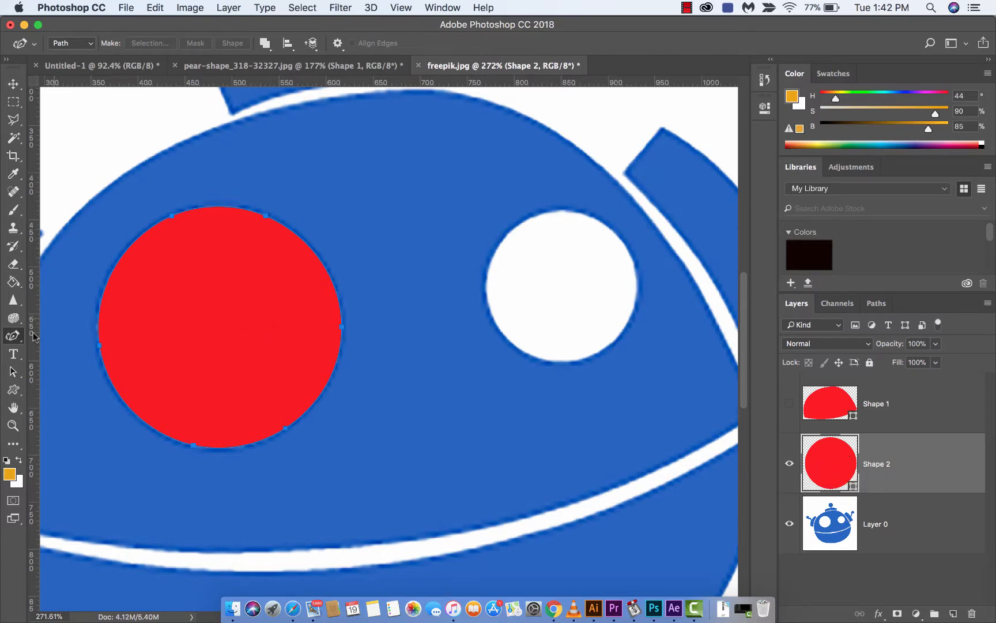
Step: Change the fill of the Shape 2 eye circle from solid colour to a black-to-white linear gradient
{"action": "left_click", "coordinate": [14, 374]}
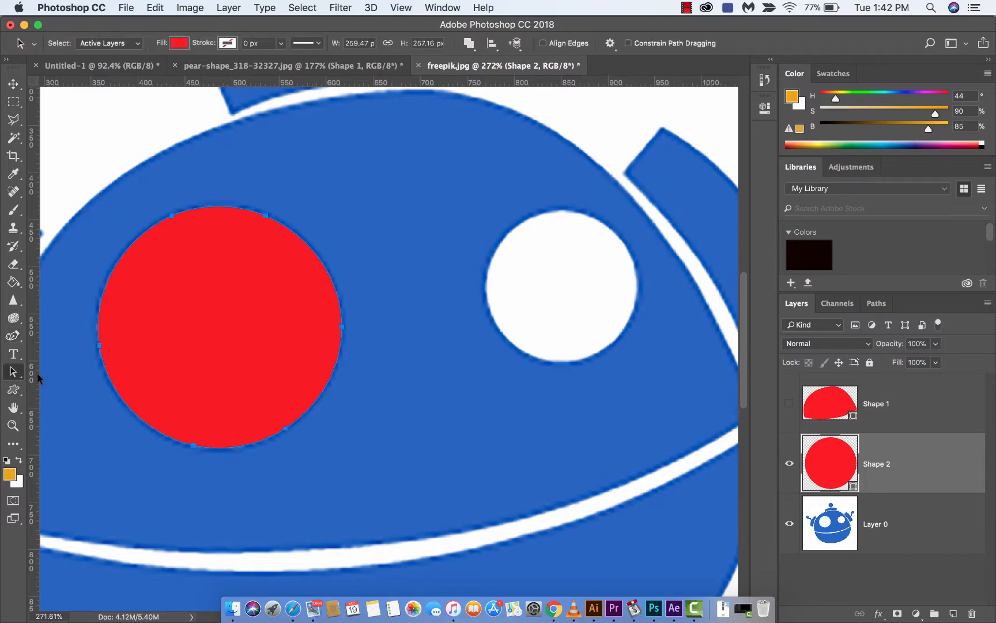
{"action": "left_click", "coordinate": [14, 390]}
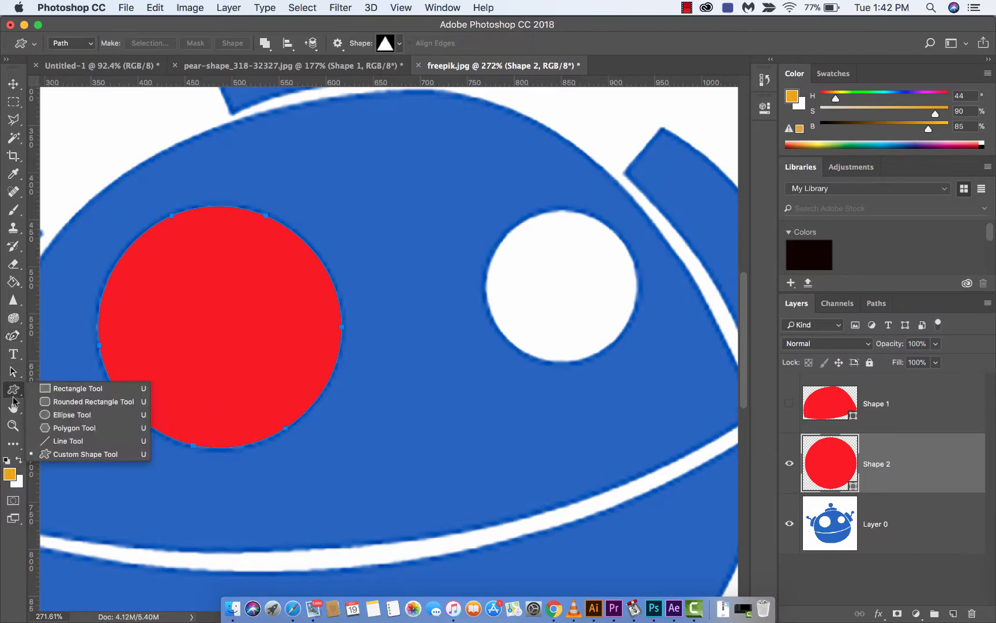
{"action": "left_click", "coordinate": [57, 387]}
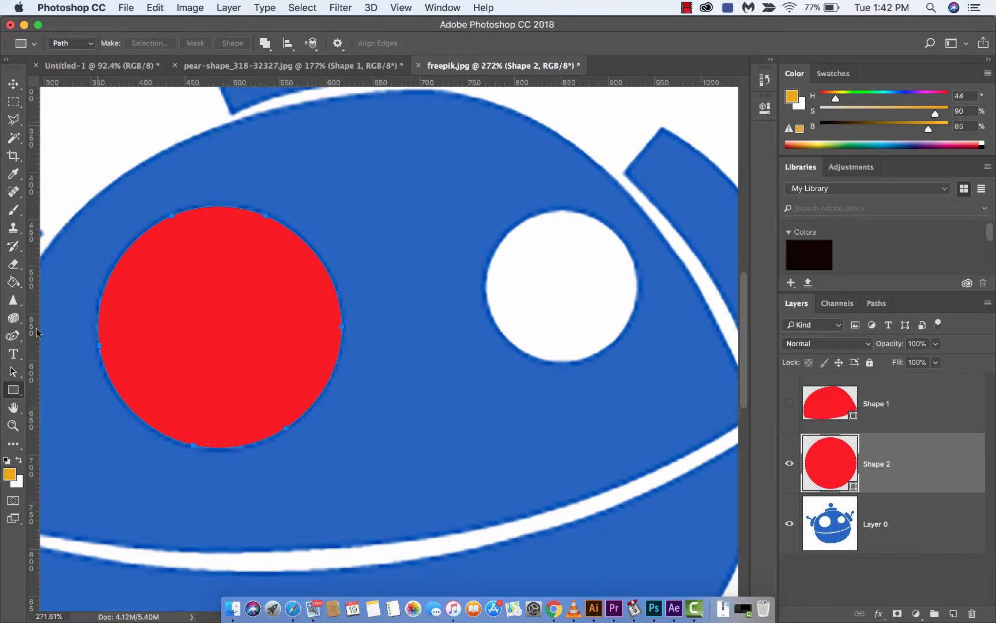
{"action": "left_click", "coordinate": [13, 374]}
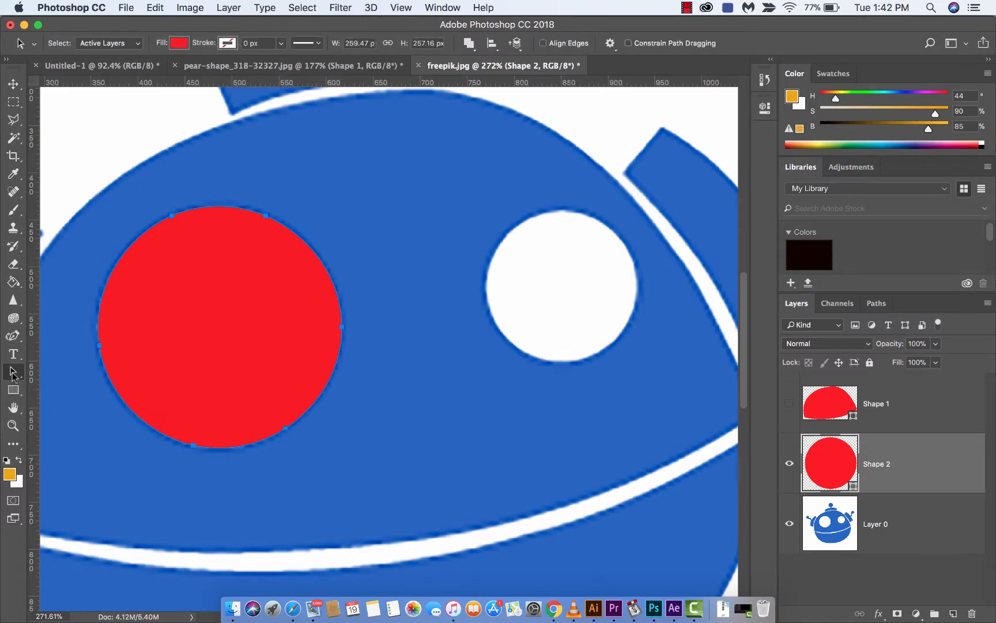
{"action": "left_click", "coordinate": [181, 44]}
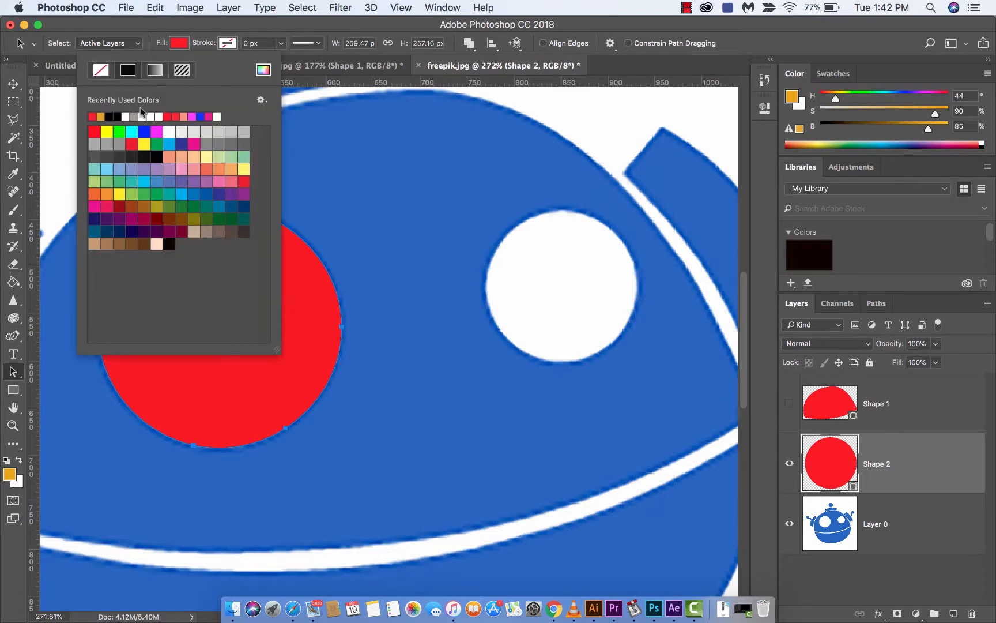
{"action": "left_click", "coordinate": [154, 70]}
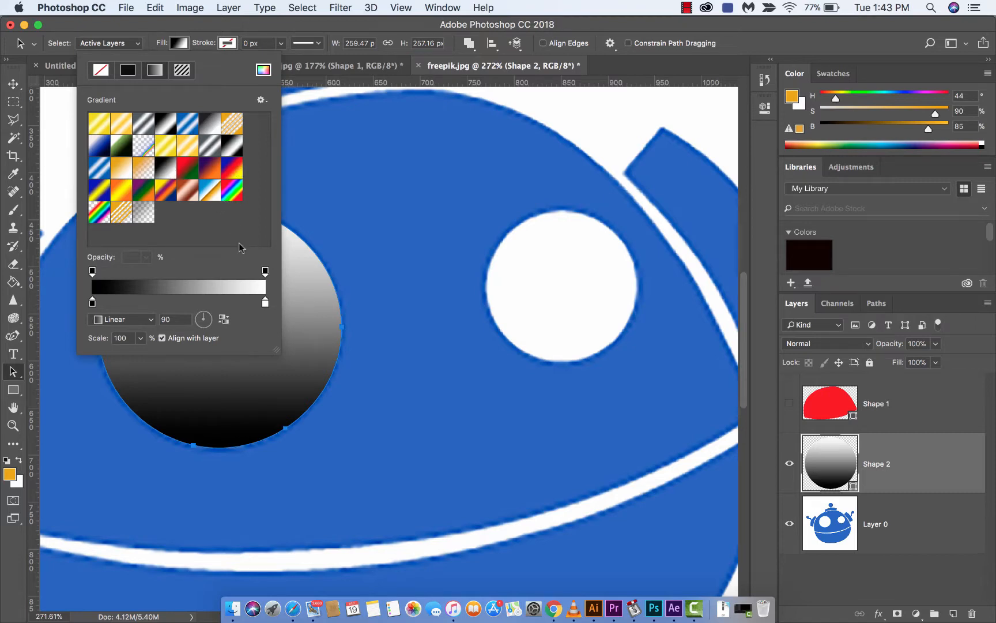
{"action": "left_click", "coordinate": [181, 42]}
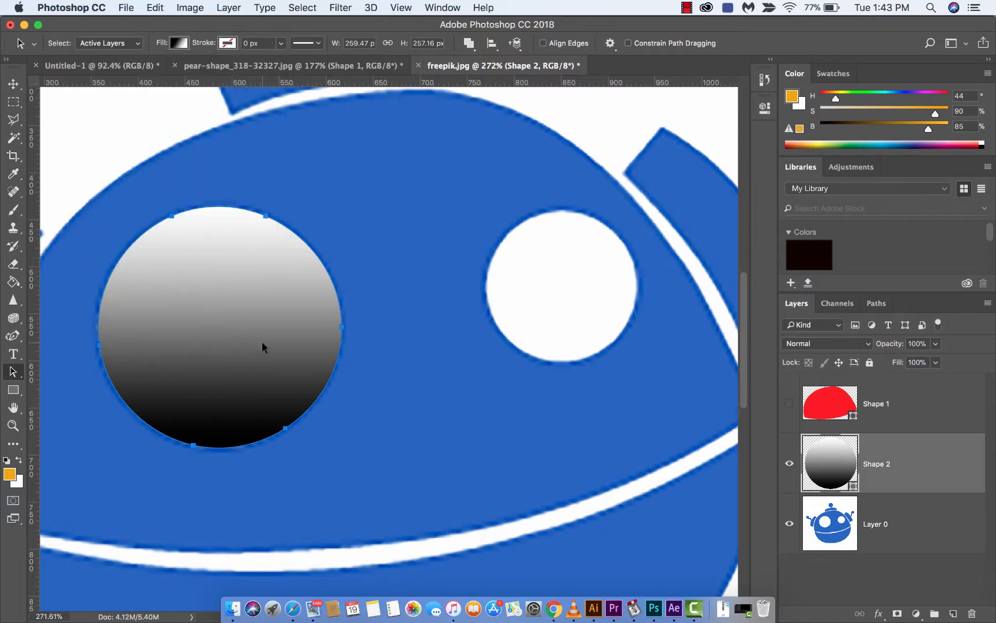
Step: Show Shape 1 instead of Layer 0, move Shape 2 above Shape 1 in the layer order, and deselect all layers
{"action": "scroll", "coordinate": [270, 344], "scroll_direction": "down", "scroll_amount": 5}
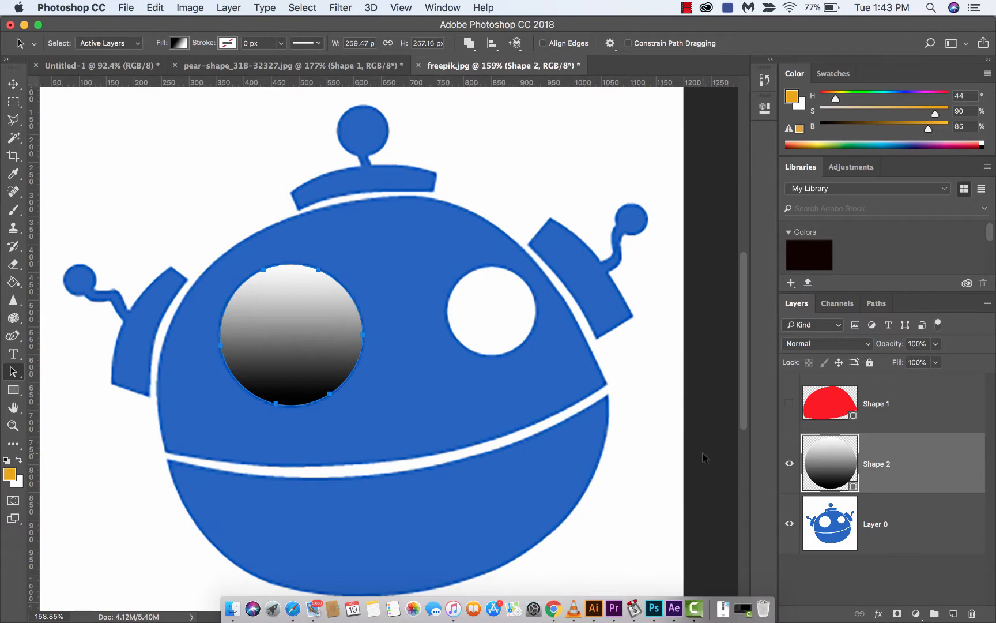
{"action": "left_click", "coordinate": [789, 523]}
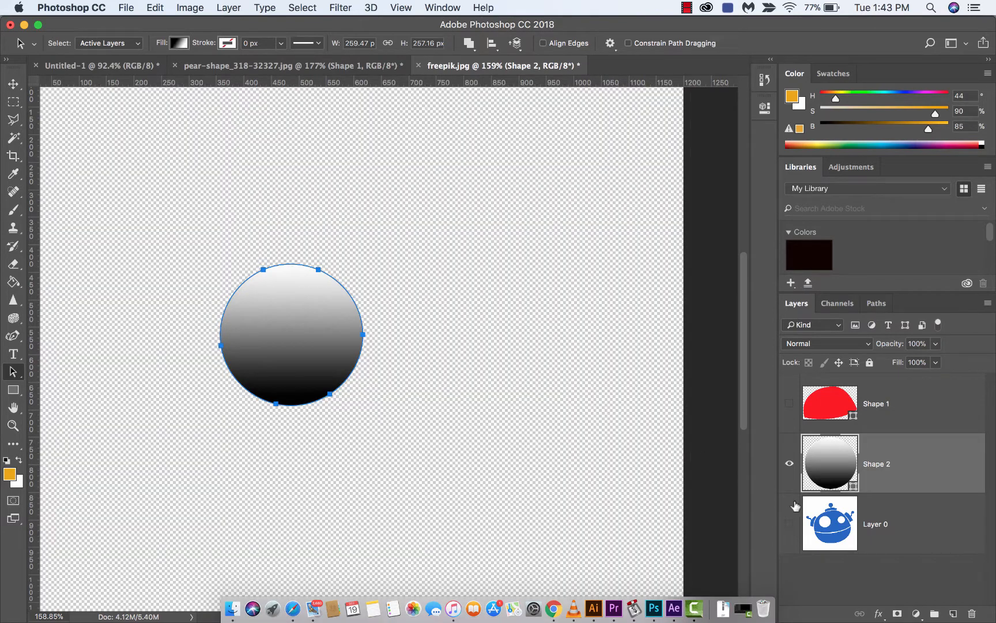
{"action": "left_click", "coordinate": [789, 404]}
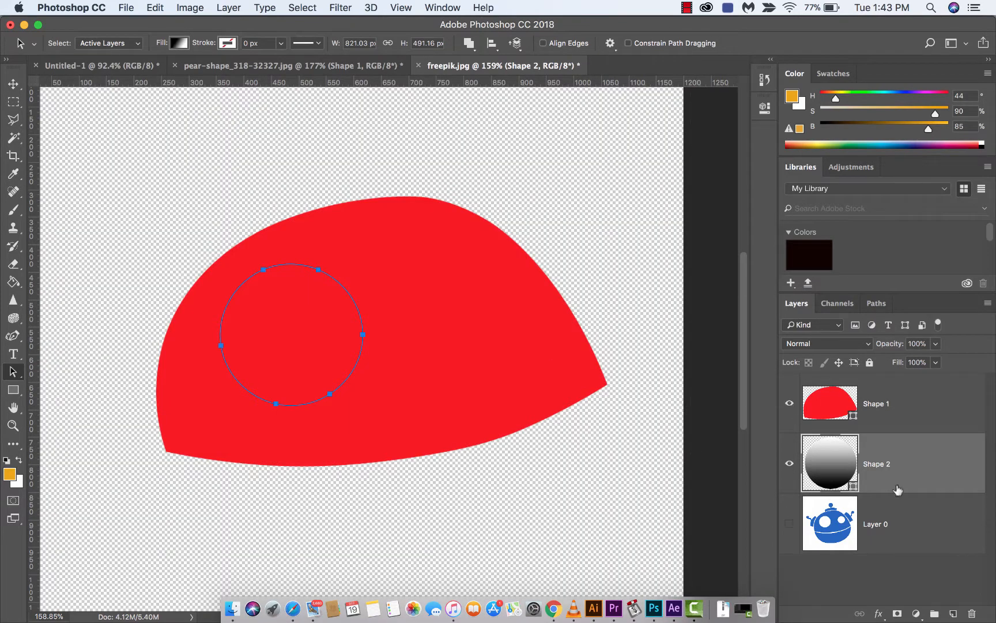
{"action": "left_click", "coordinate": [927, 561]}
{"action": "left_click", "coordinate": [879, 456]}
{"action": "left_click_drag", "start_coordinate": [879, 456], "coordinate": [869, 375]}
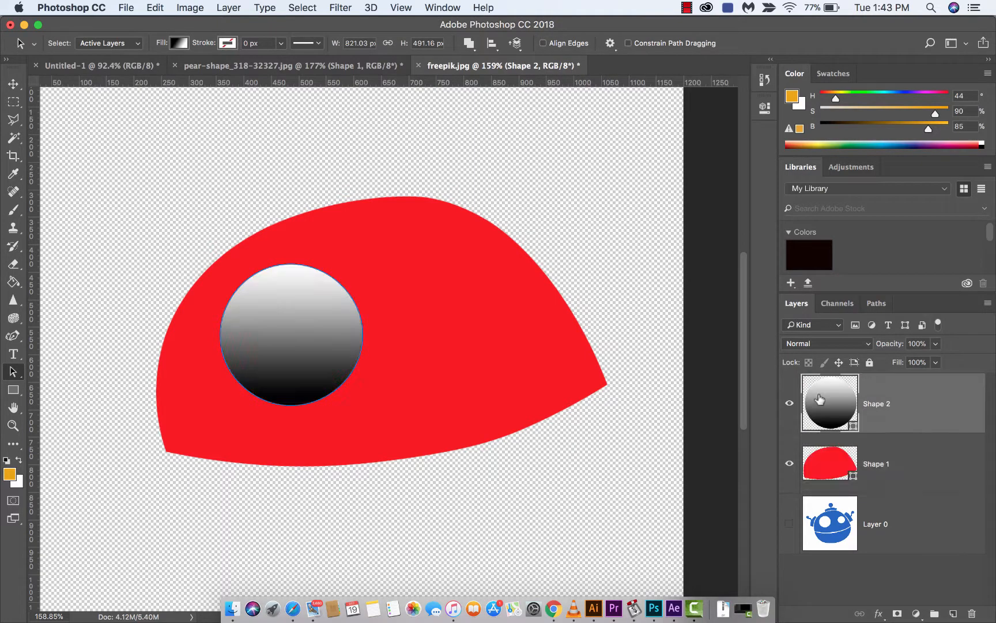
{"action": "left_click", "coordinate": [833, 570]}
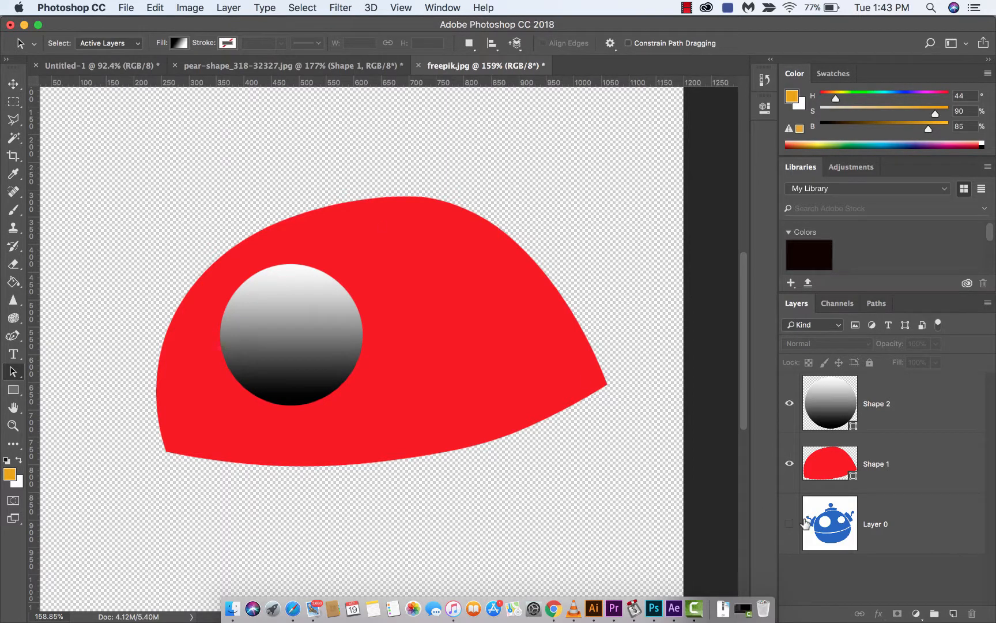
{"action": "left_click", "coordinate": [687, 7]}
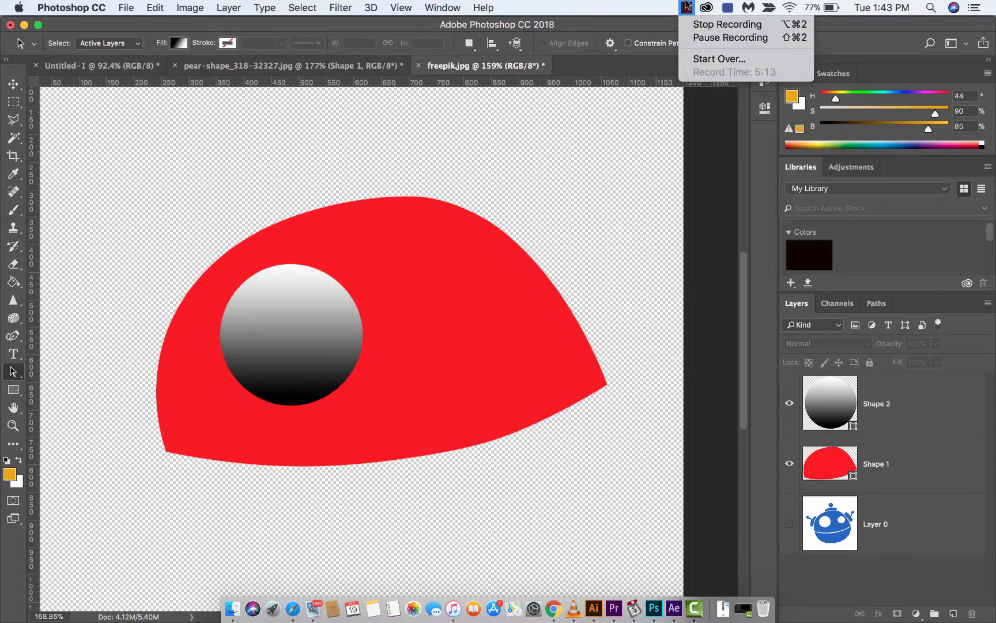